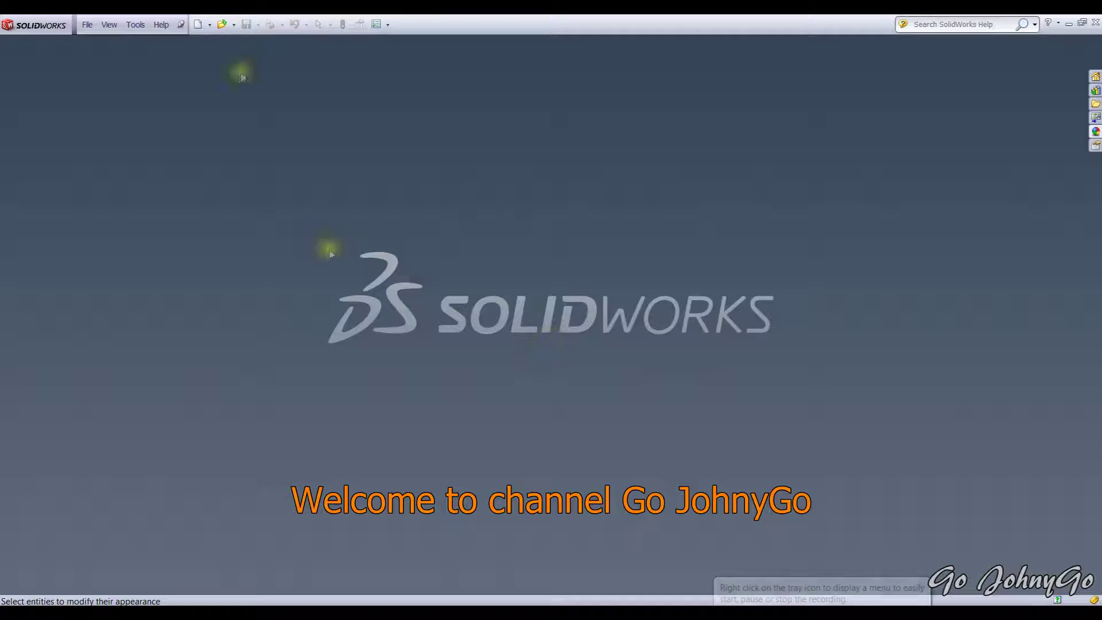
Start a new part, show the Front Plane, and open a sketch on it.
click(197, 26)
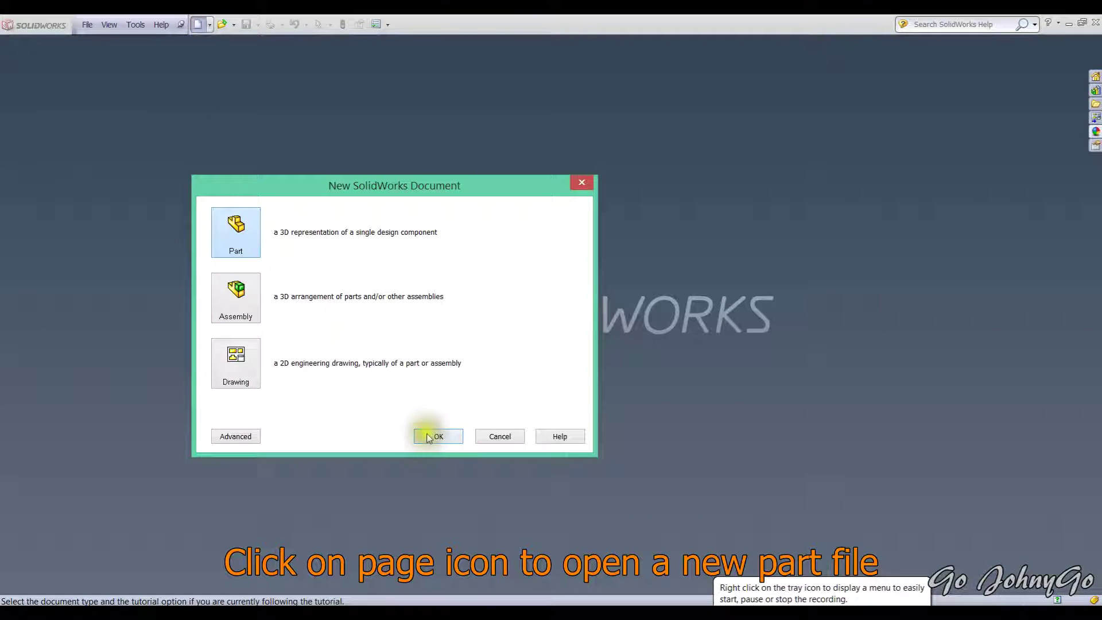
click(428, 437)
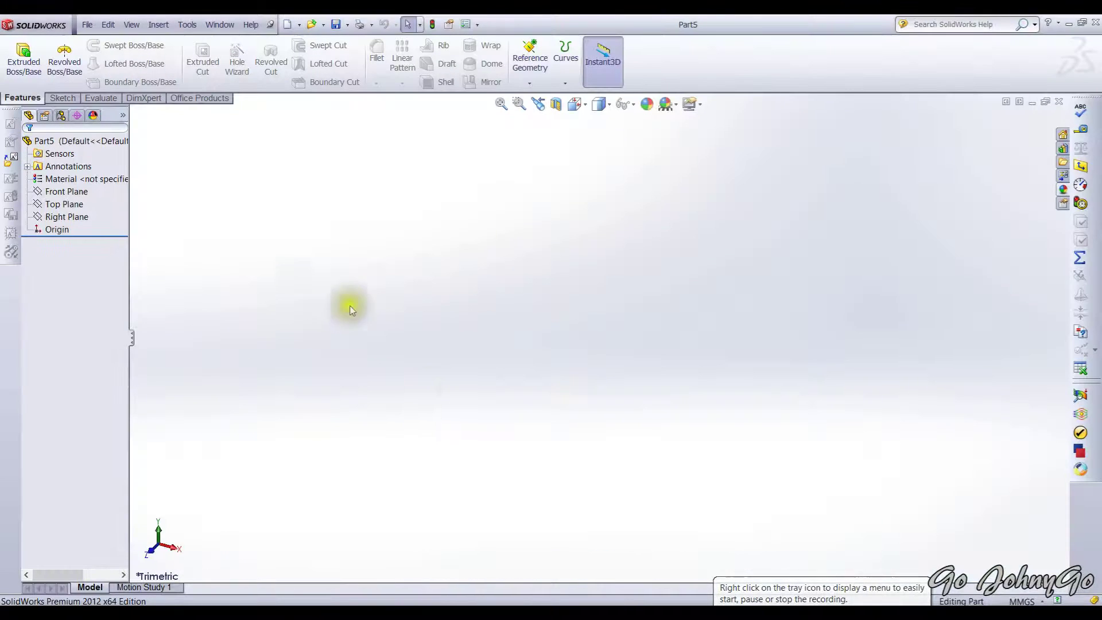
click(85, 193)
right_click(84, 197)
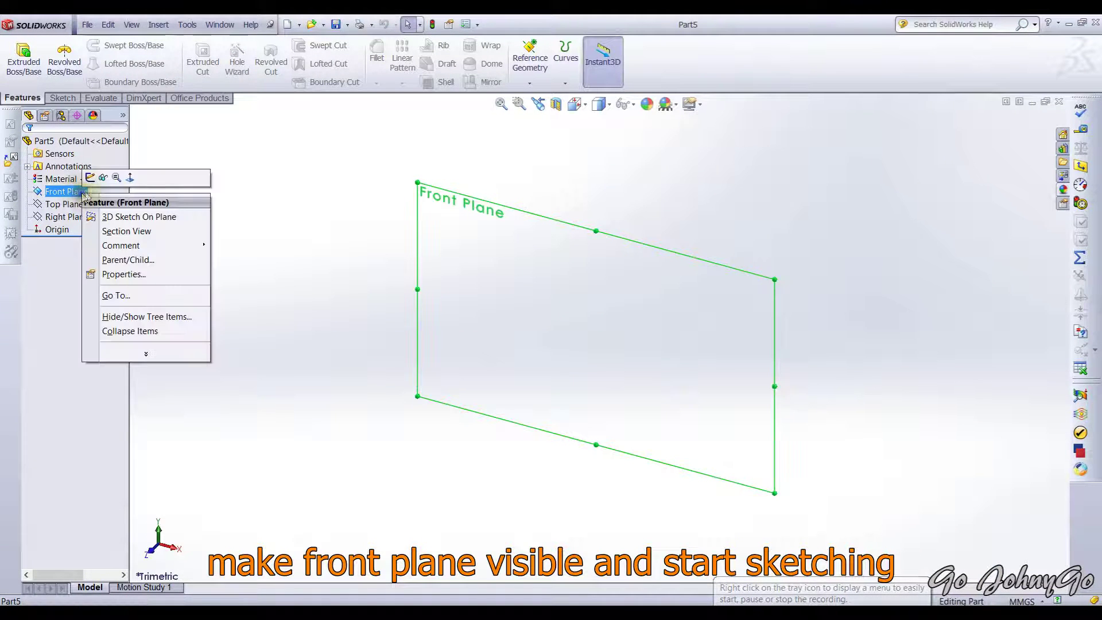
click(104, 179)
right_click(76, 193)
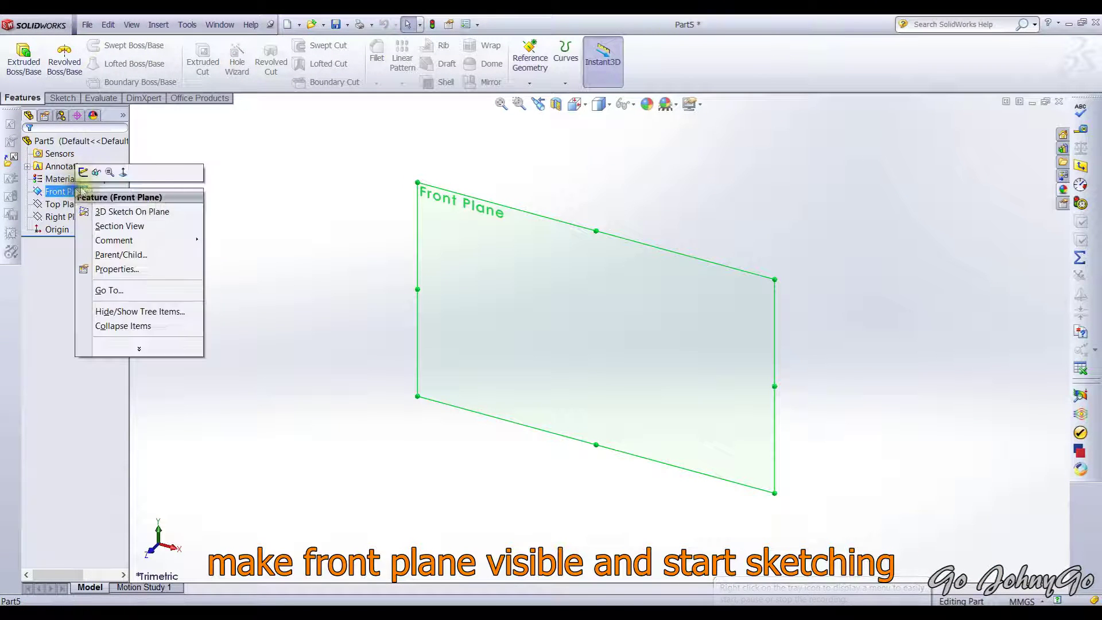
click(83, 172)
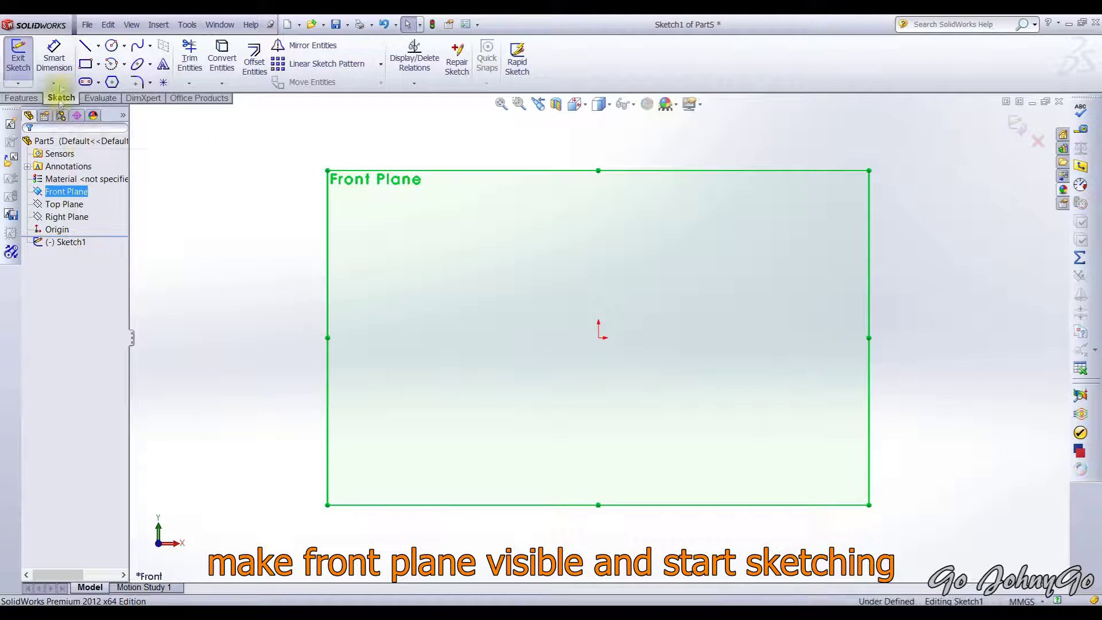
click(89, 46)
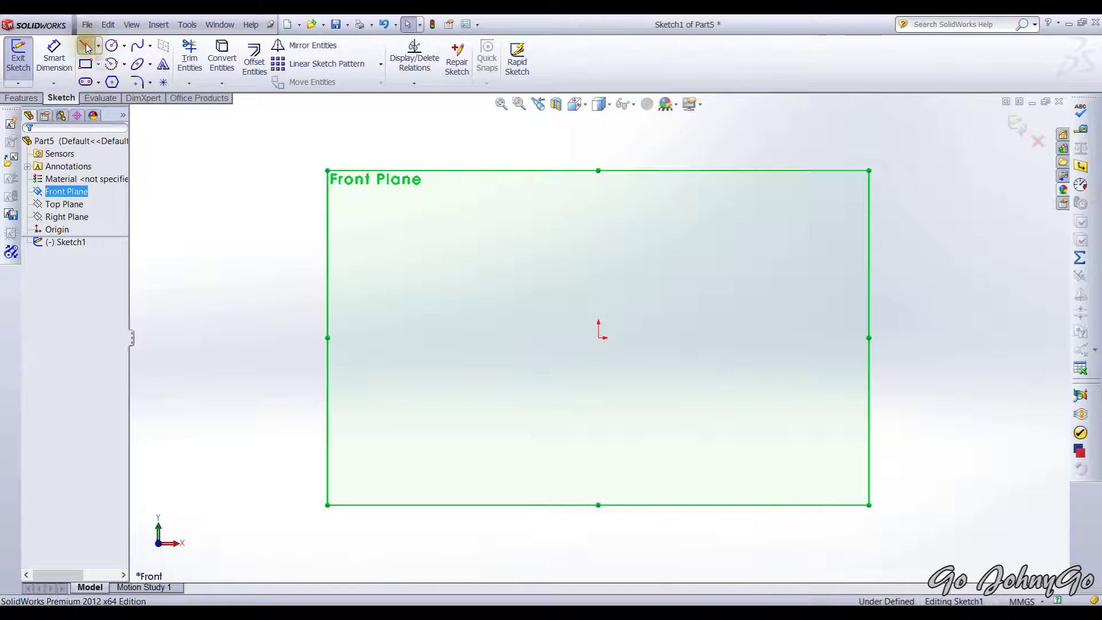
Draw the closed profile: tall left edge, base, short right edge, slope and short top.
click(438, 239)
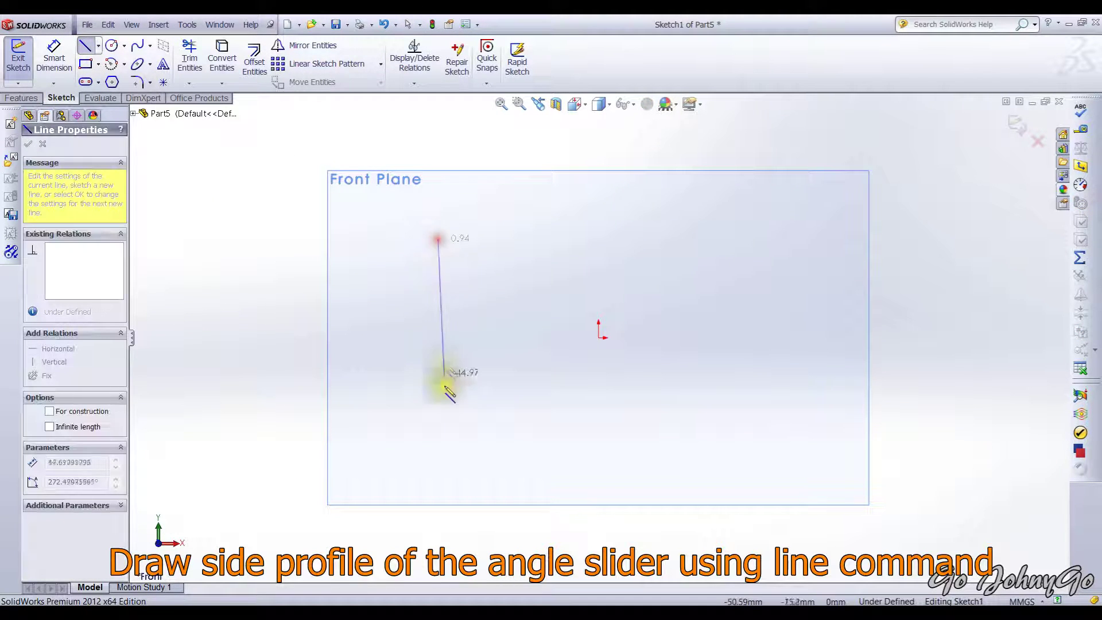
click(438, 416)
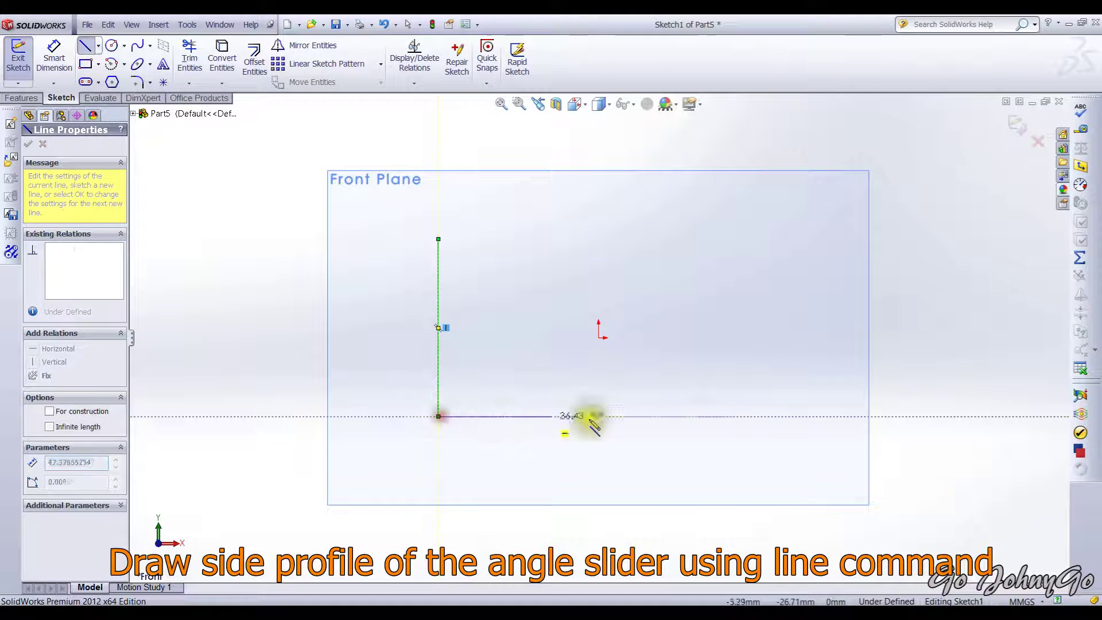
click(803, 417)
click(804, 375)
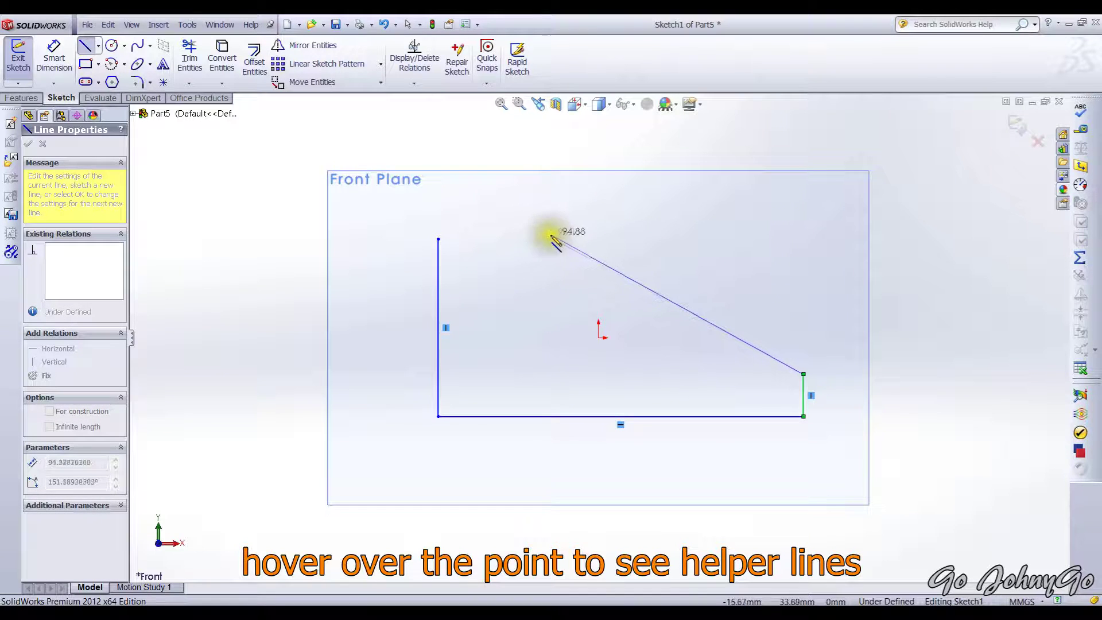
click(551, 239)
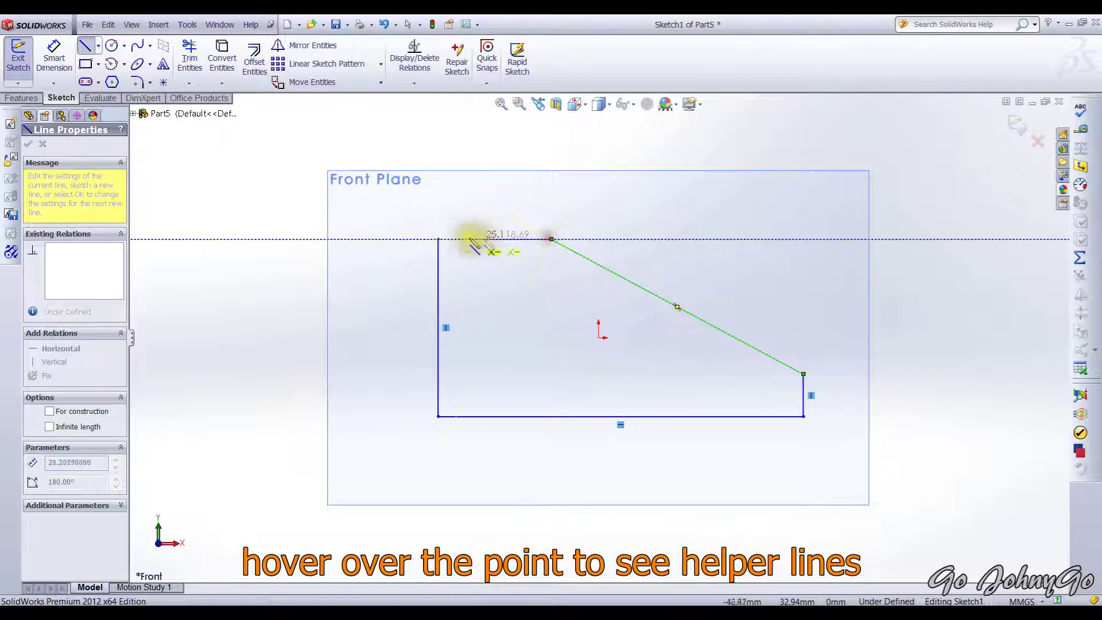
click(438, 239)
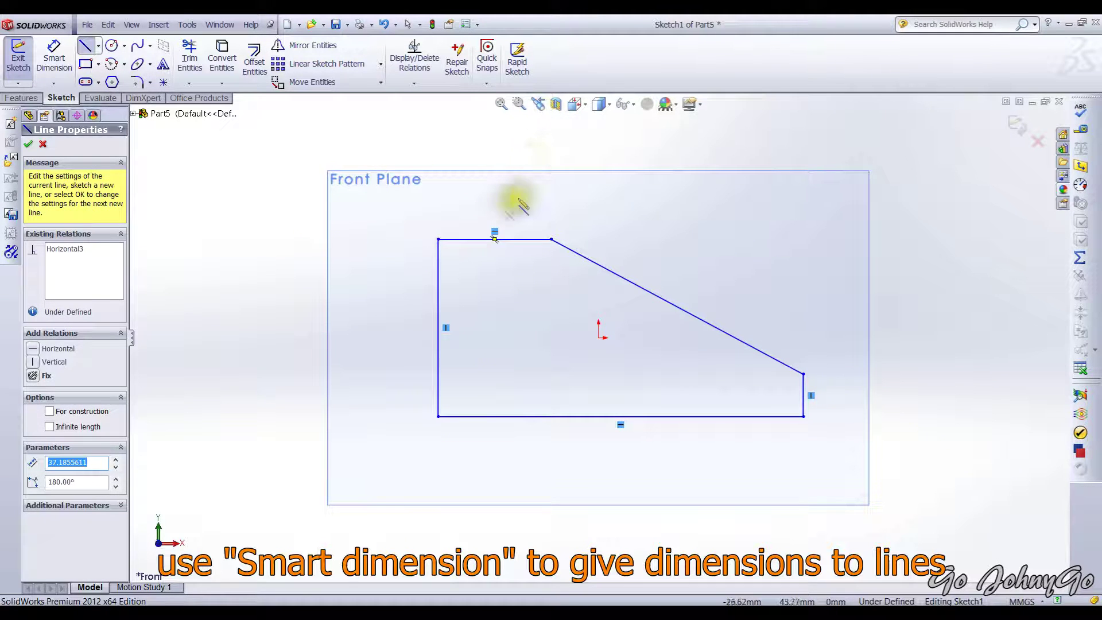
key(Escape)
Dimension the profile's top edge to 90 and its left edge to 120.
click(64, 63)
click(460, 239)
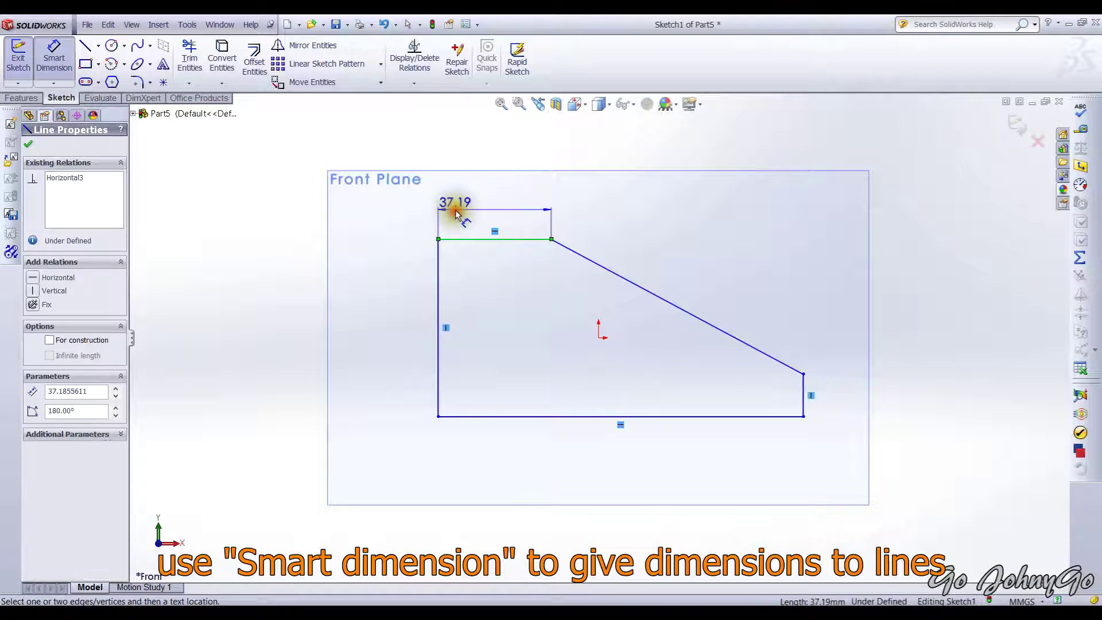
click(457, 211)
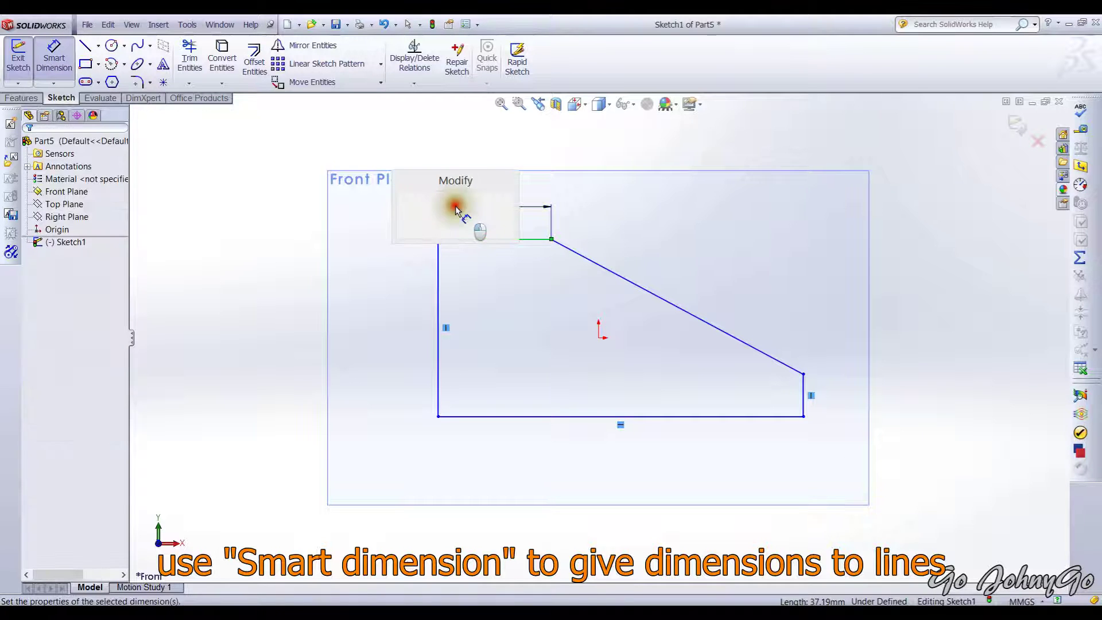
text(90)
key(Return)
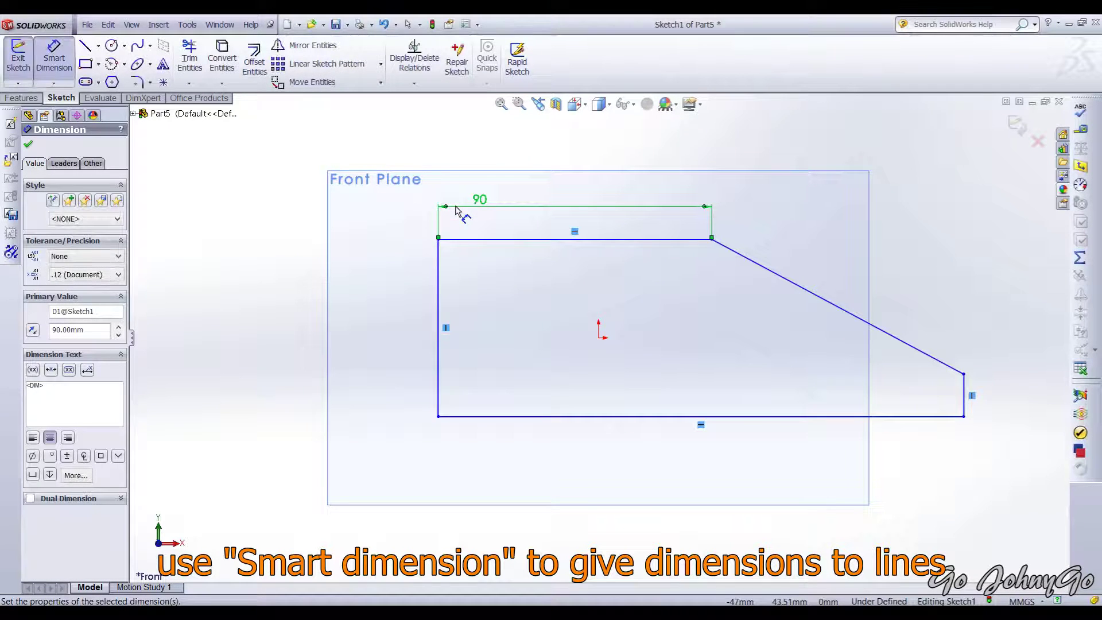
click(438, 271)
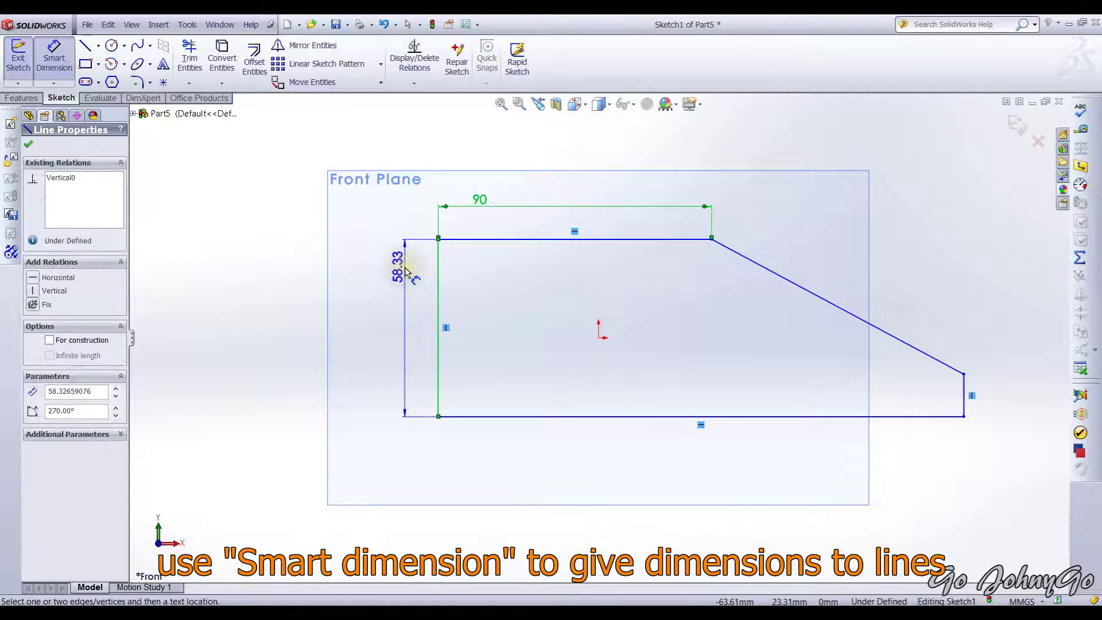
click(406, 270)
text(120)
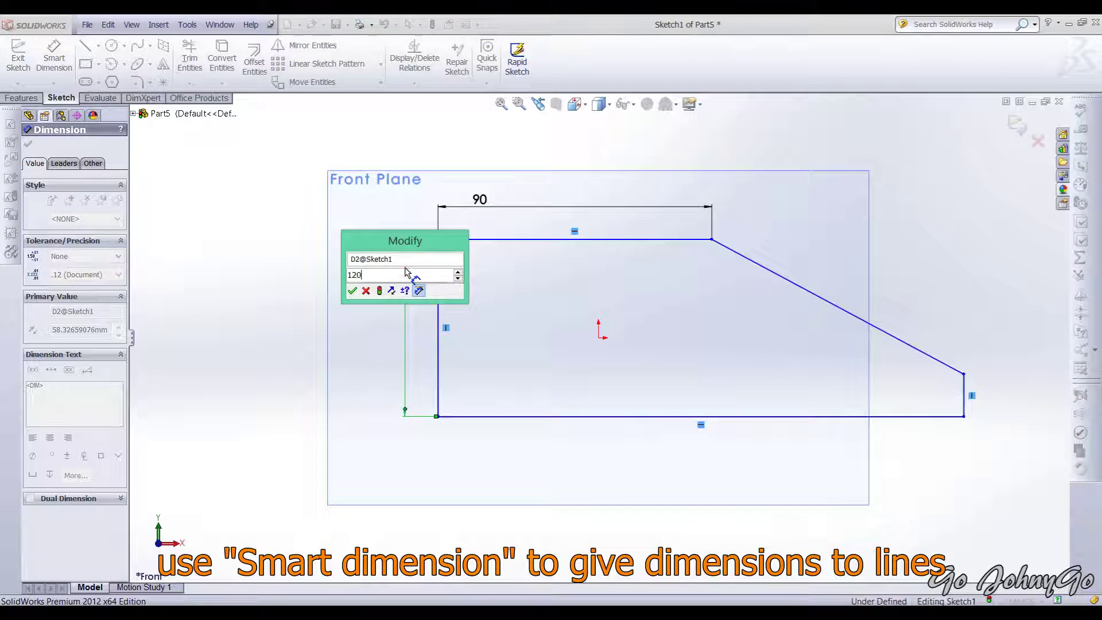
key(Return)
Dimension the base to 250 and the short right edge to 25.
key(f)
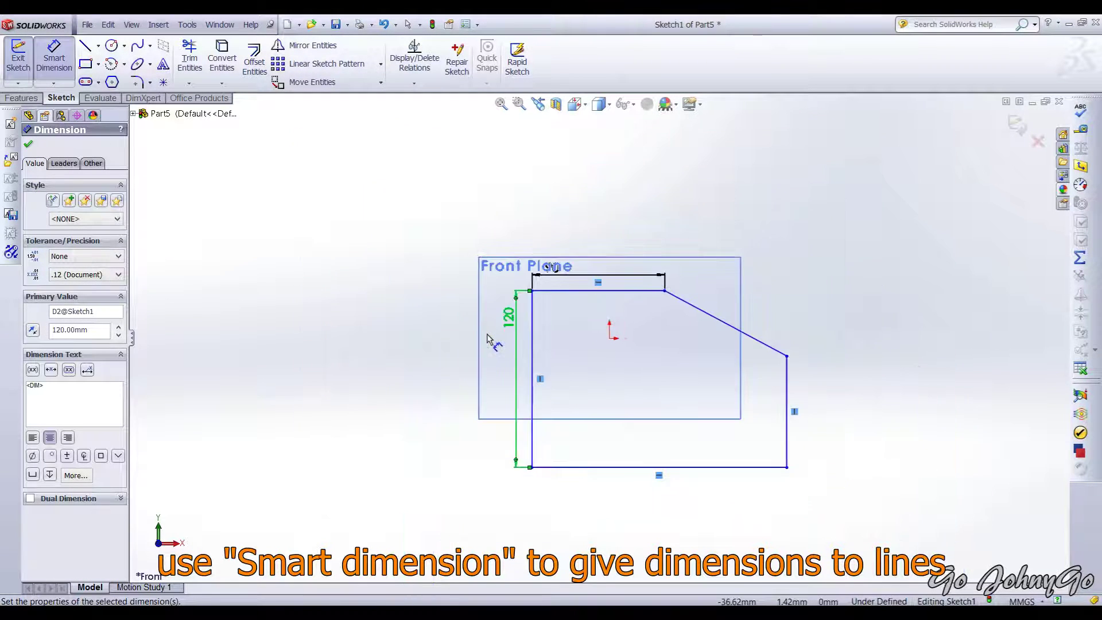
click(582, 469)
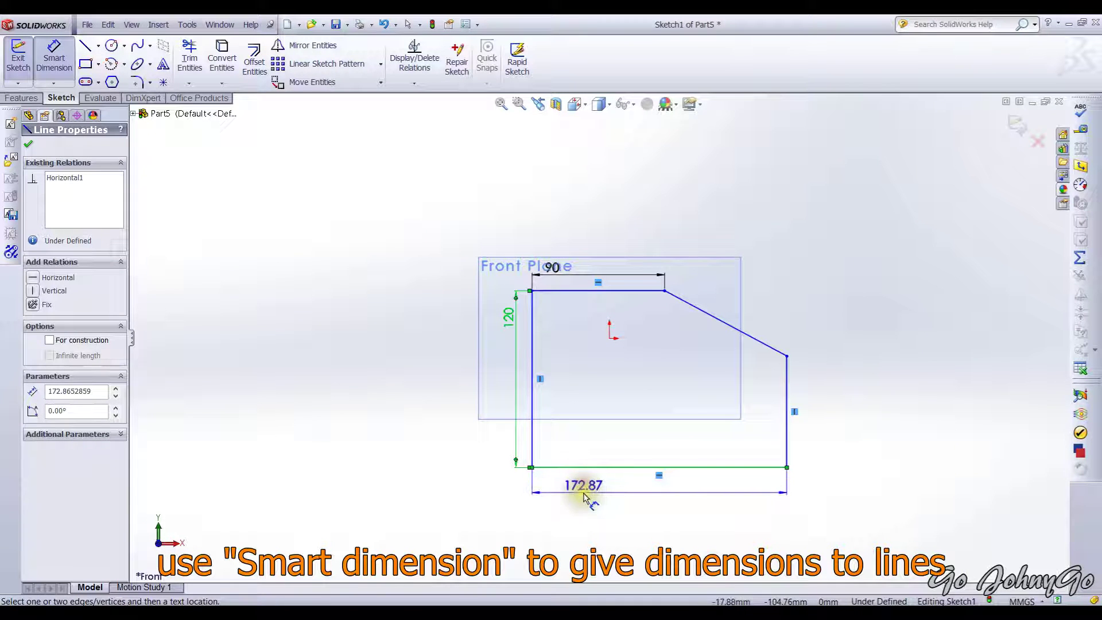
click(584, 497)
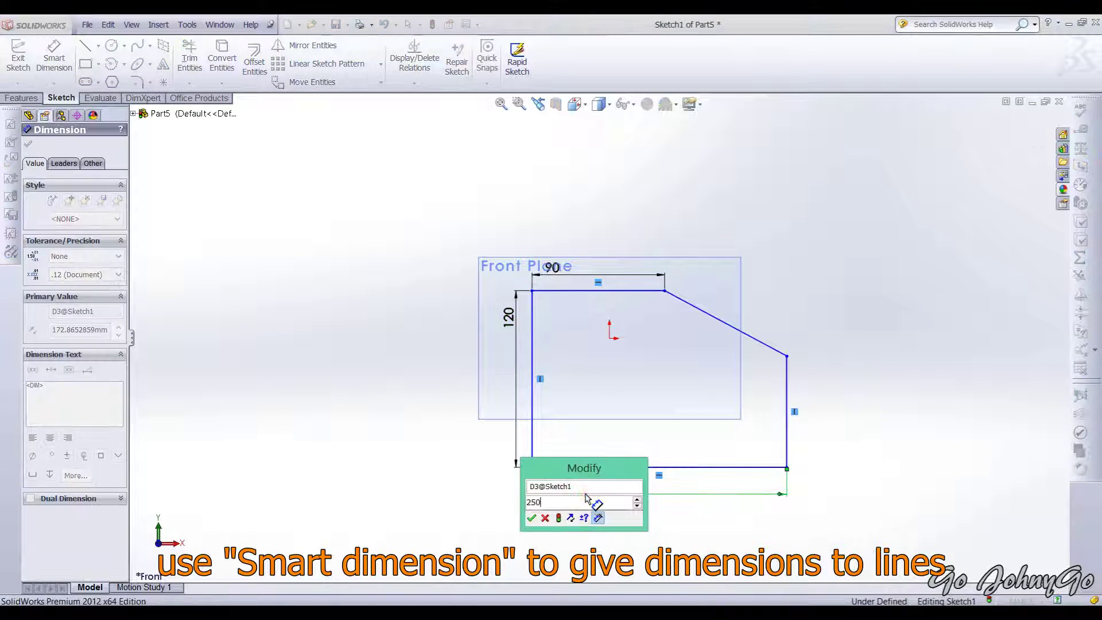
key(Return)
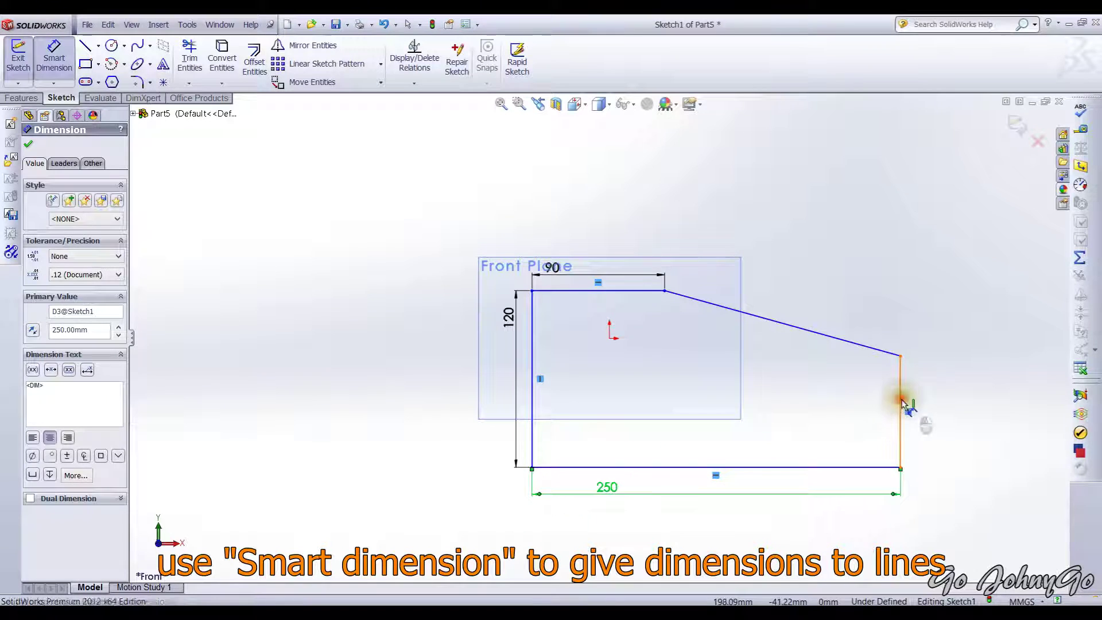
click(901, 402)
click(948, 400)
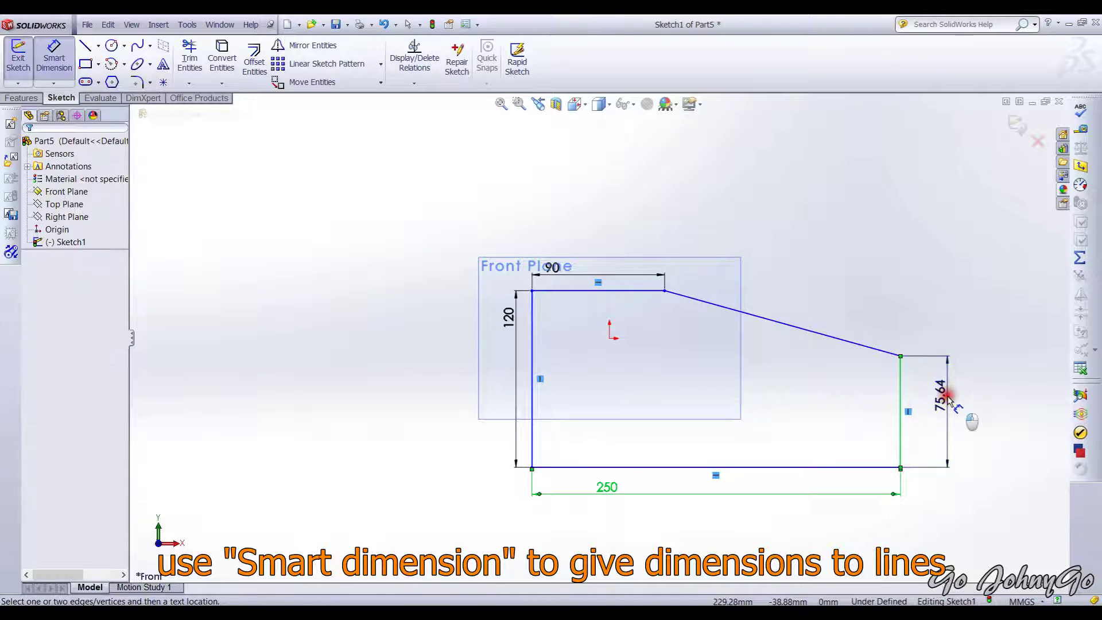
text(100)
key(Return)
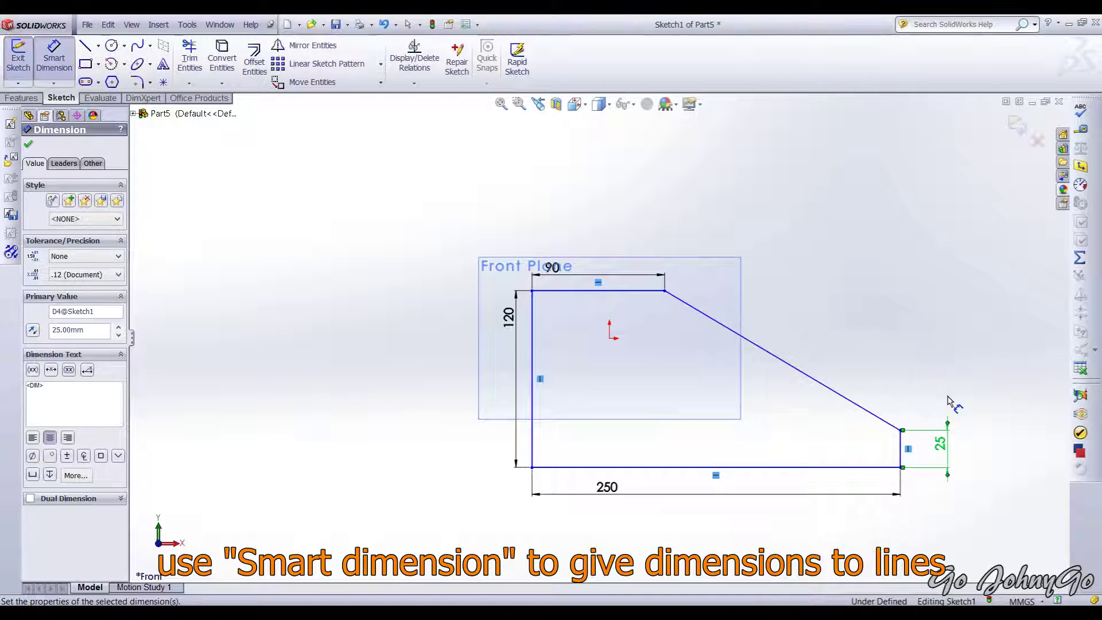
click(99, 46)
Draw a diagonal construction centerline from the top-left to the bottom-right corner.
click(109, 76)
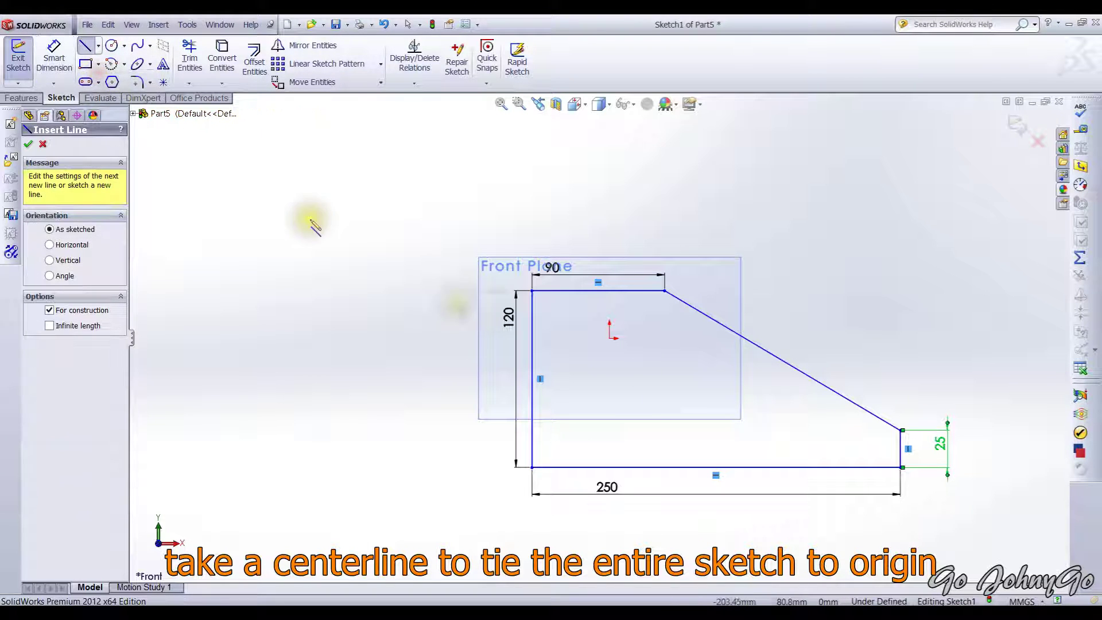
click(532, 291)
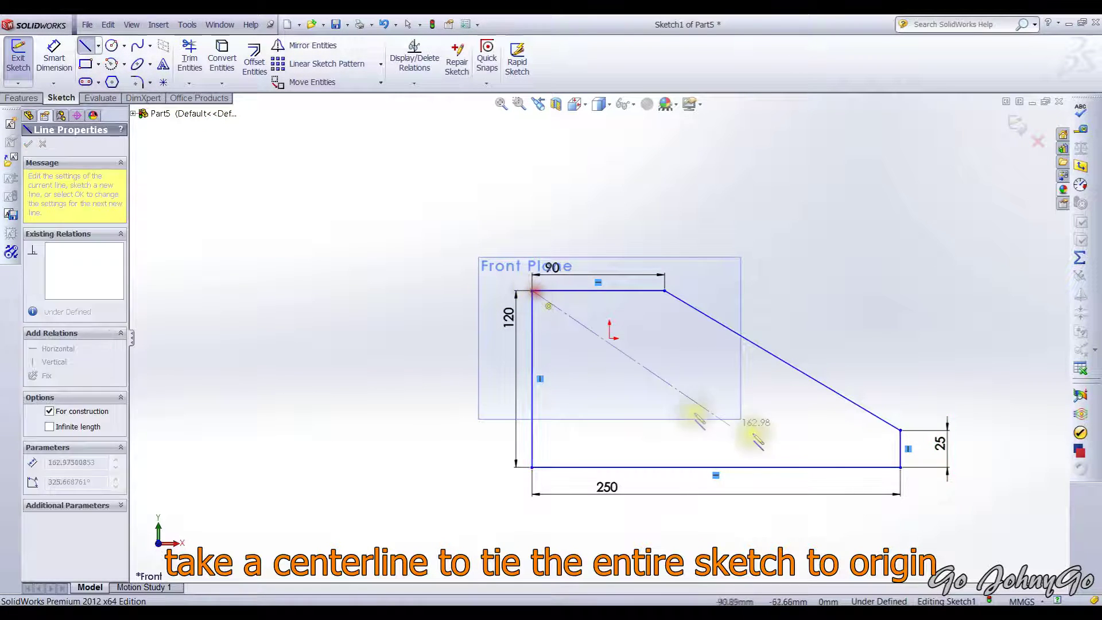
click(900, 467)
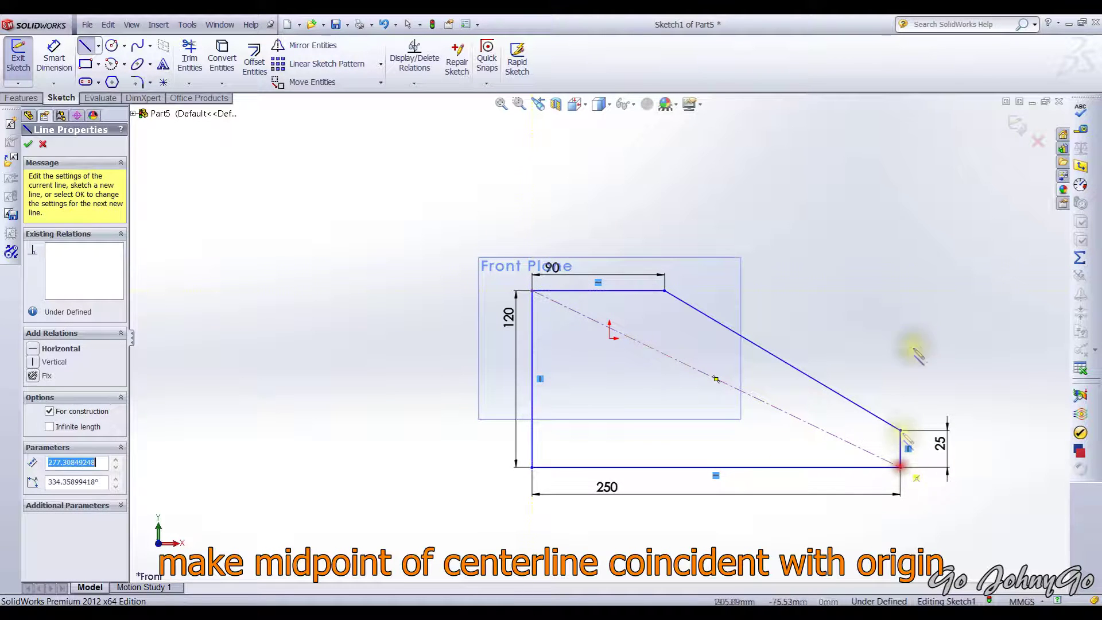
key(Escape)
Fix the centerline's midpoint on the origin with a Midpoint relation.
click(744, 394)
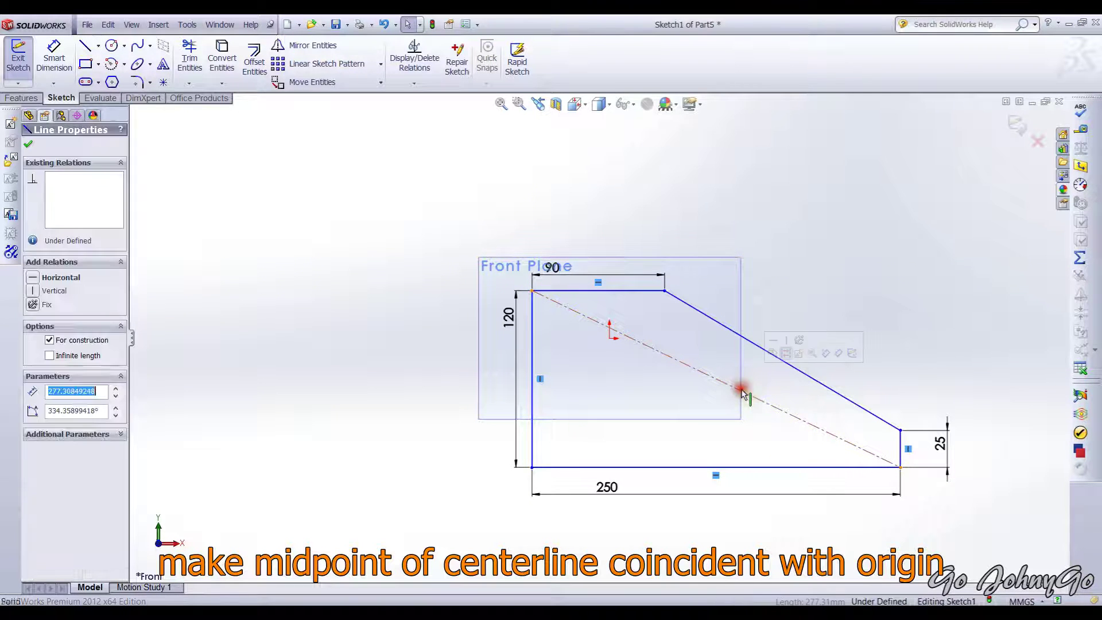
ctrl+click(611, 340)
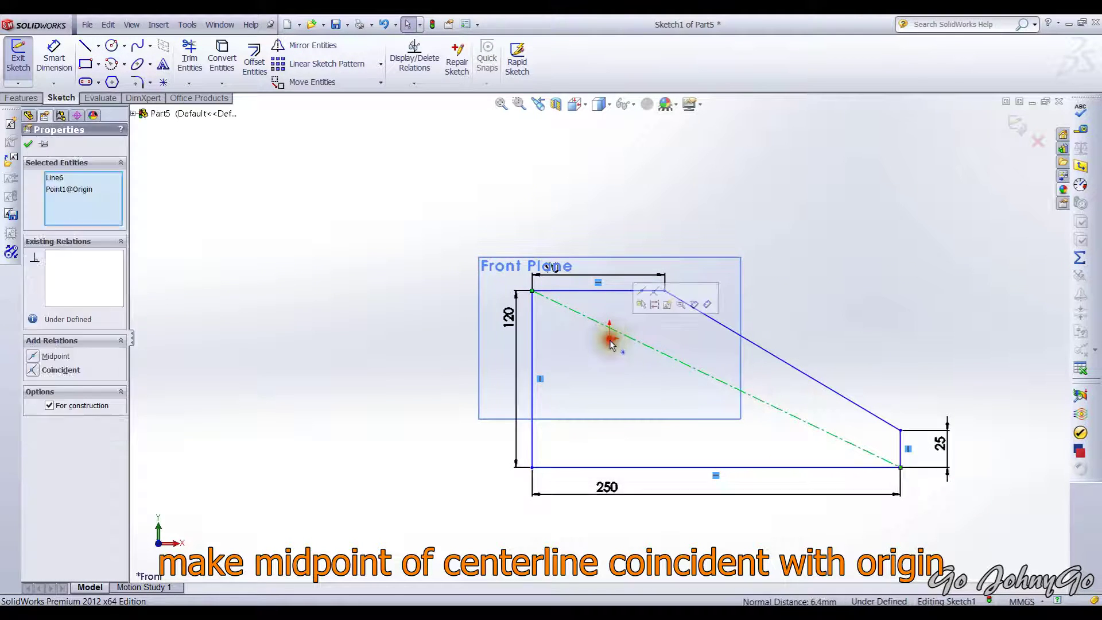
click(642, 291)
click(795, 287)
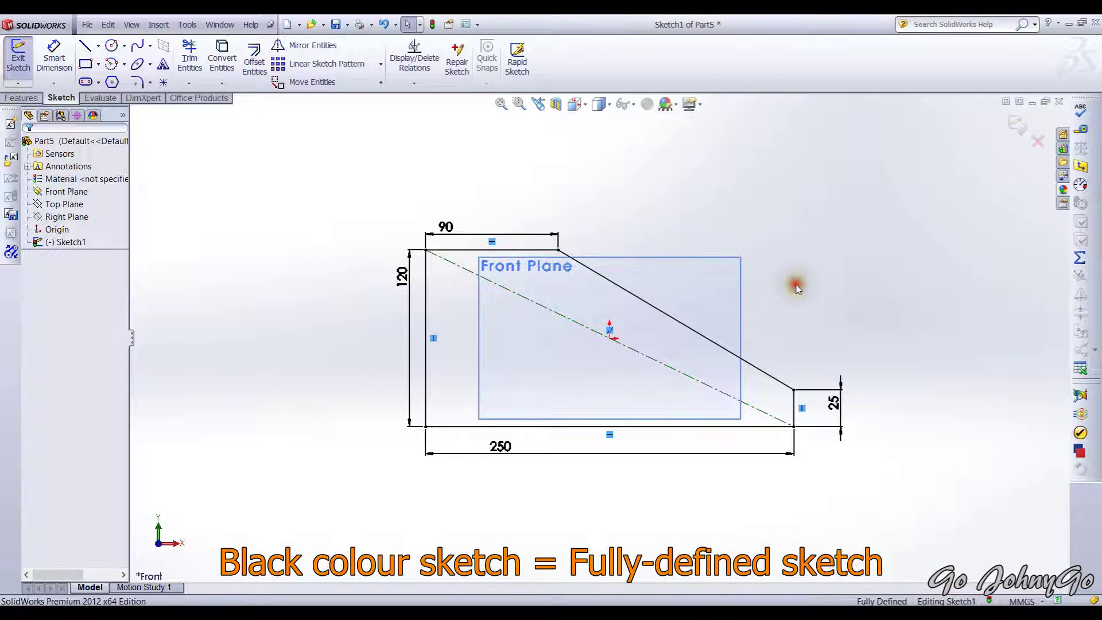
click(85, 46)
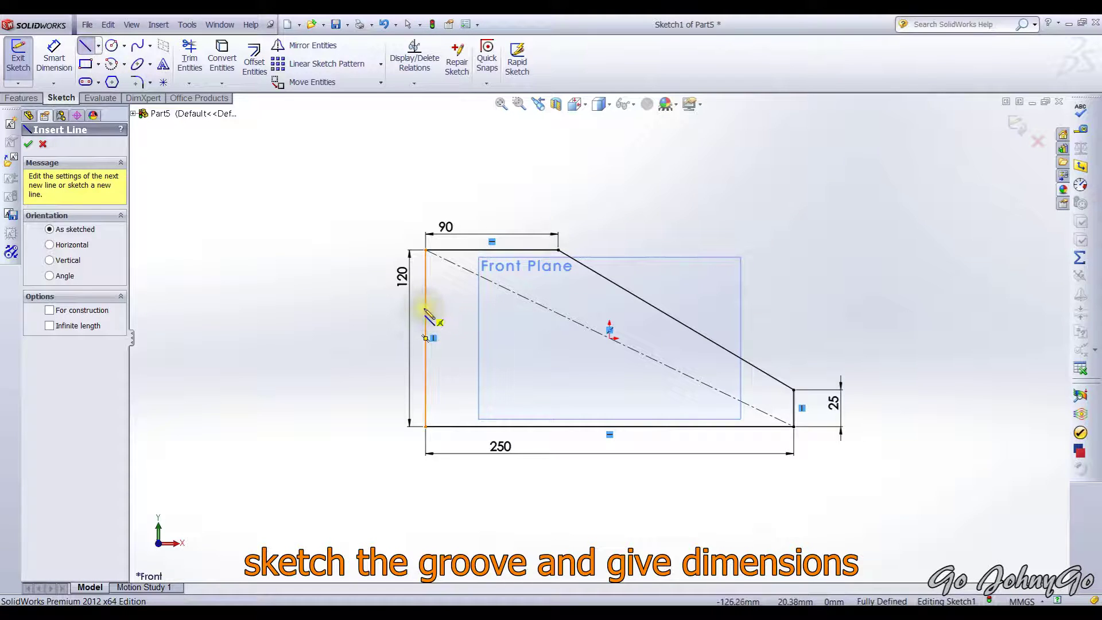
Draw the rectangular groove outline into the profile's left edge.
click(425, 308)
click(455, 309)
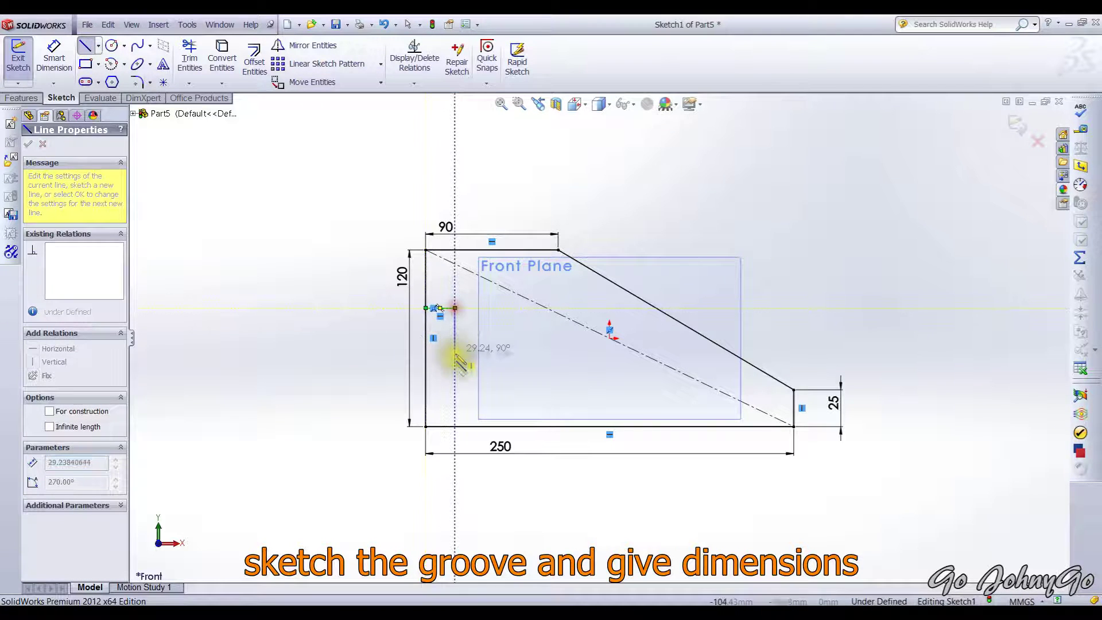
click(455, 395)
click(425, 396)
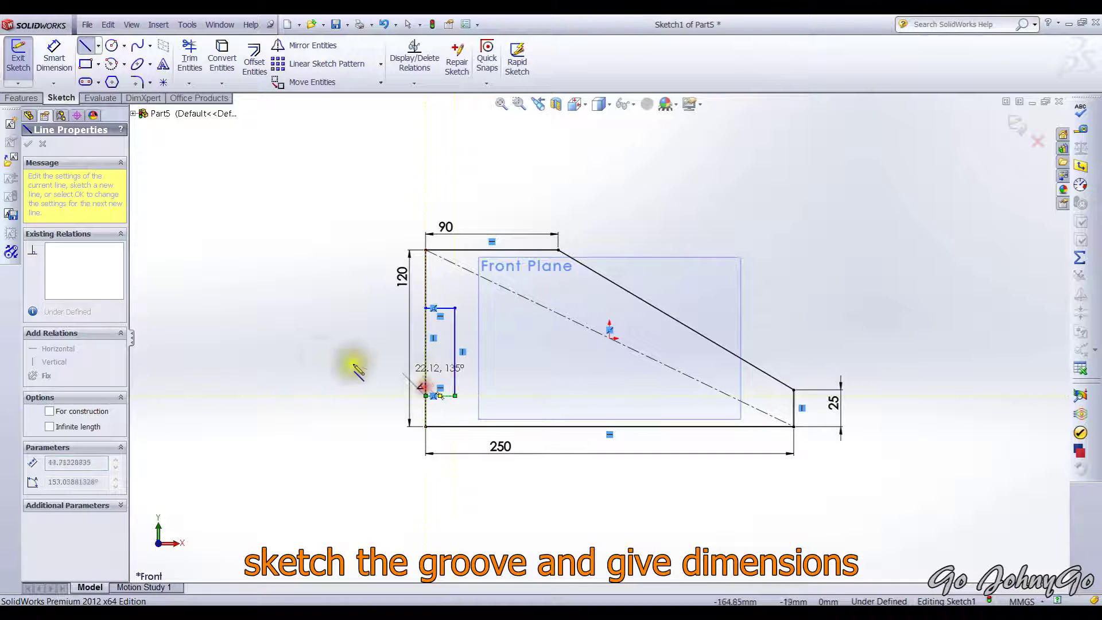
key(Escape)
Dimension the groove 20 wide, 30 tall and 35 above the base.
click(54, 56)
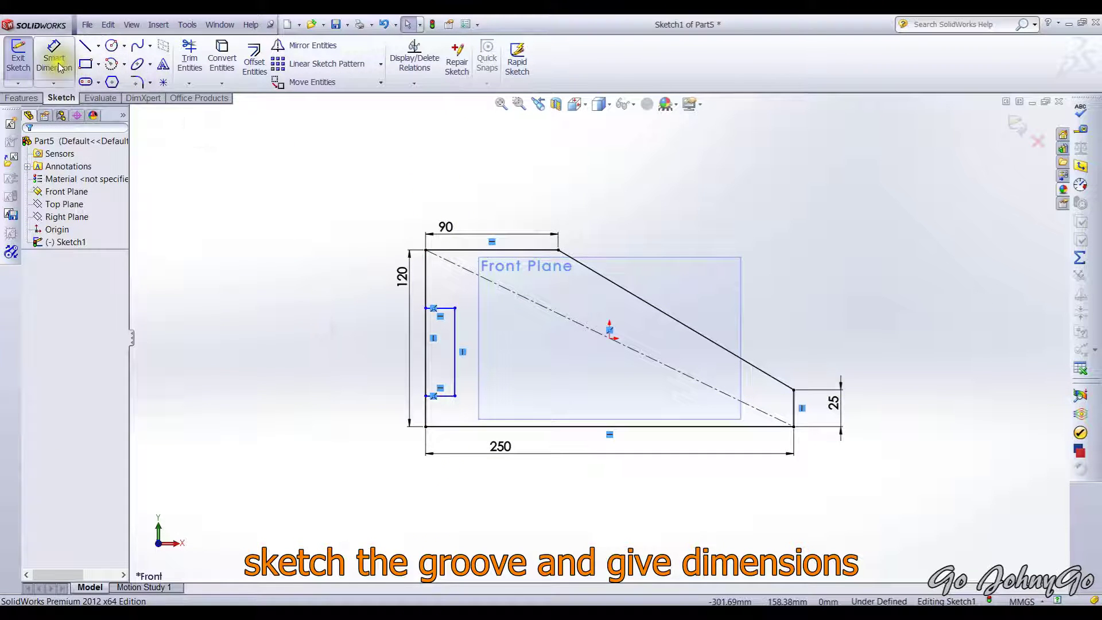
click(444, 310)
click(447, 285)
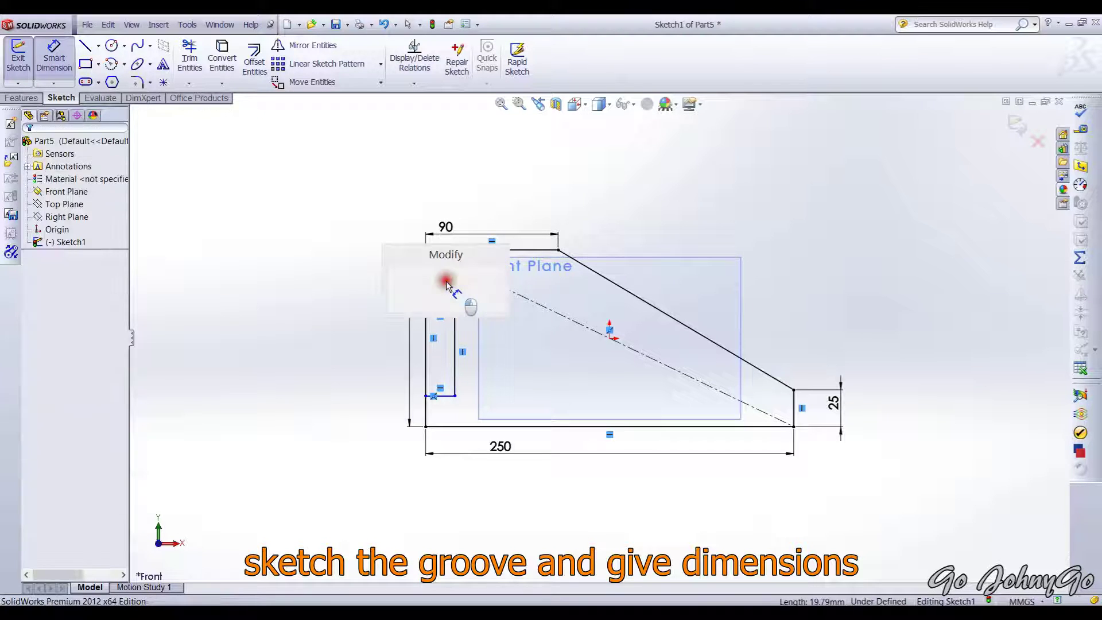
text(2)
key(Return)
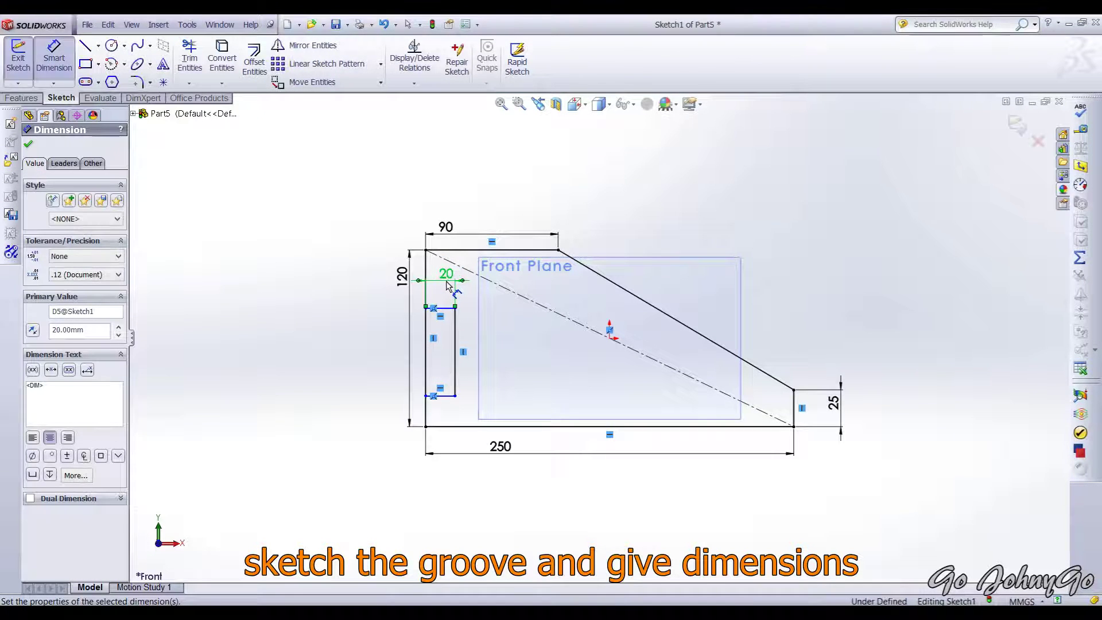
click(458, 325)
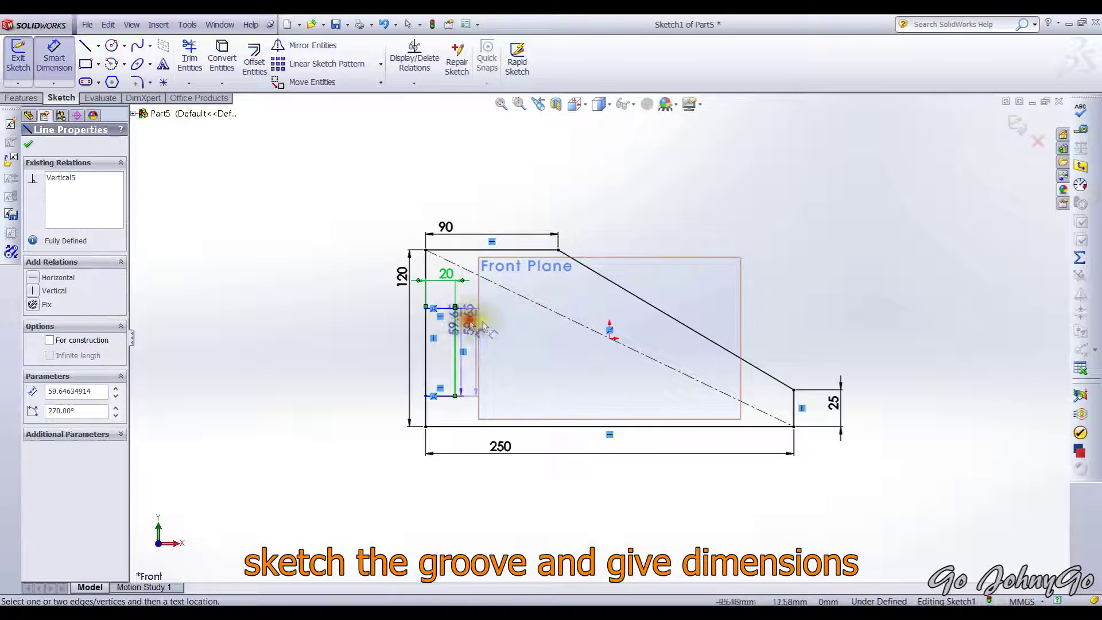
click(485, 328)
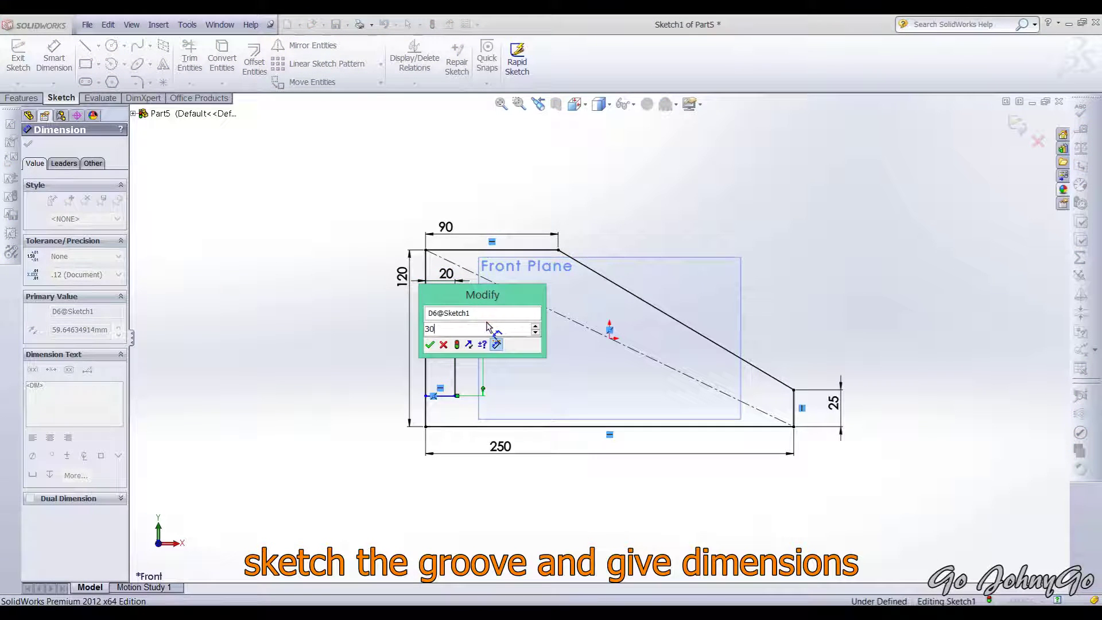
key(Return)
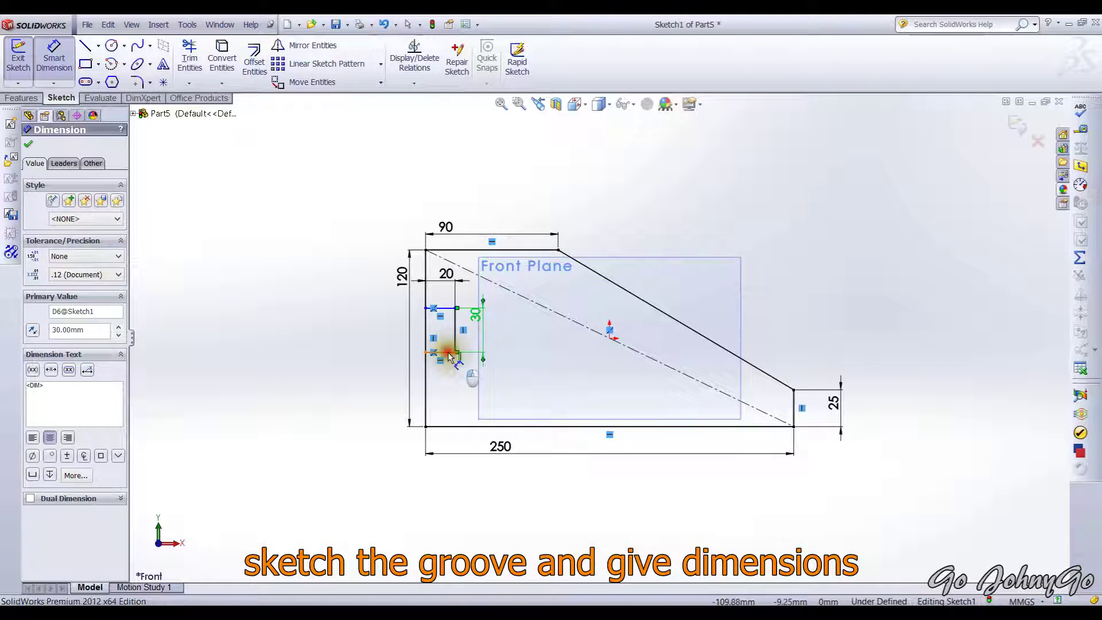
click(449, 353)
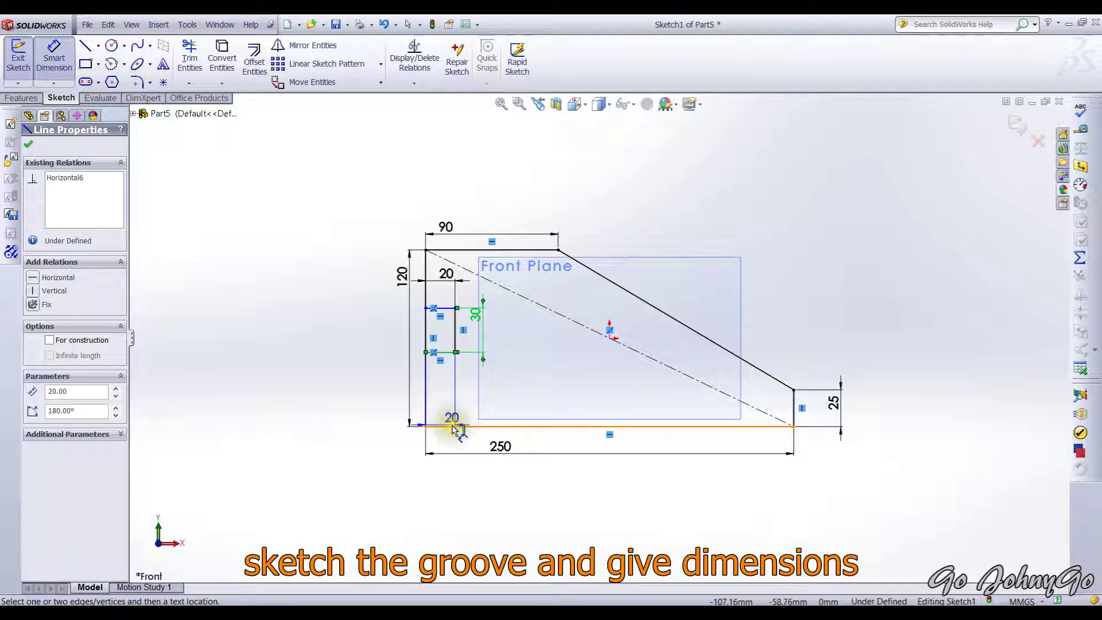
click(452, 426)
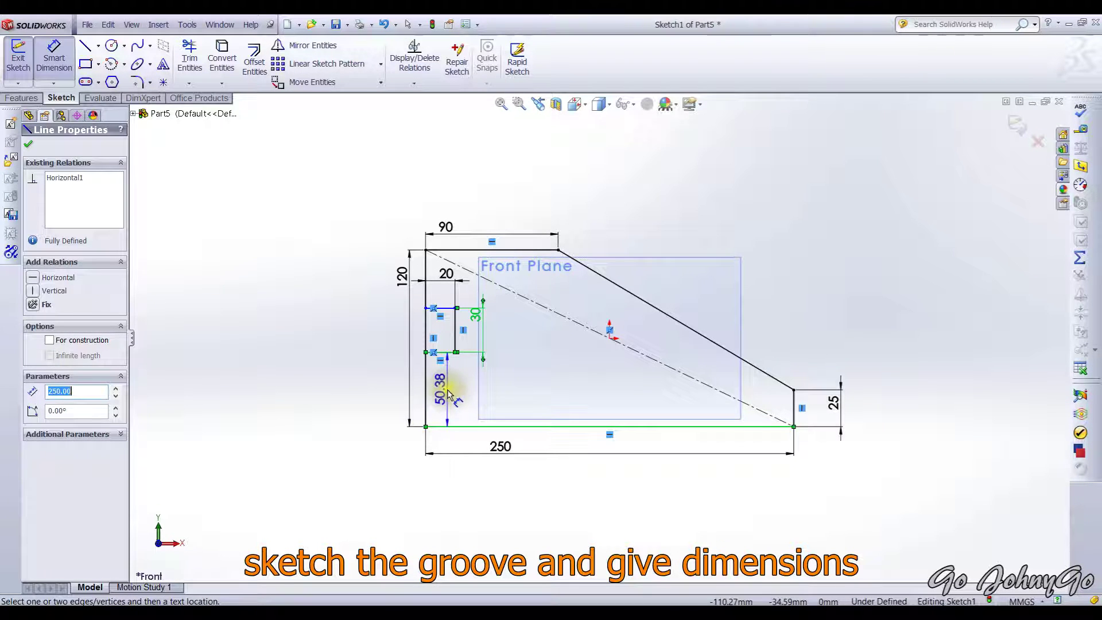
click(448, 394)
text(35)
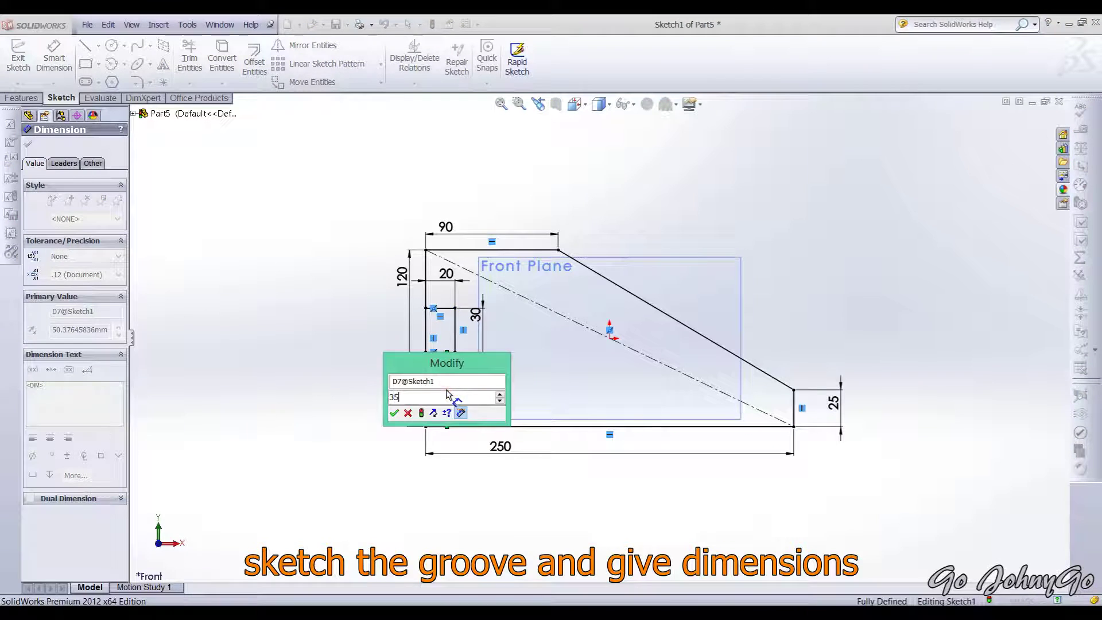
key(Return)
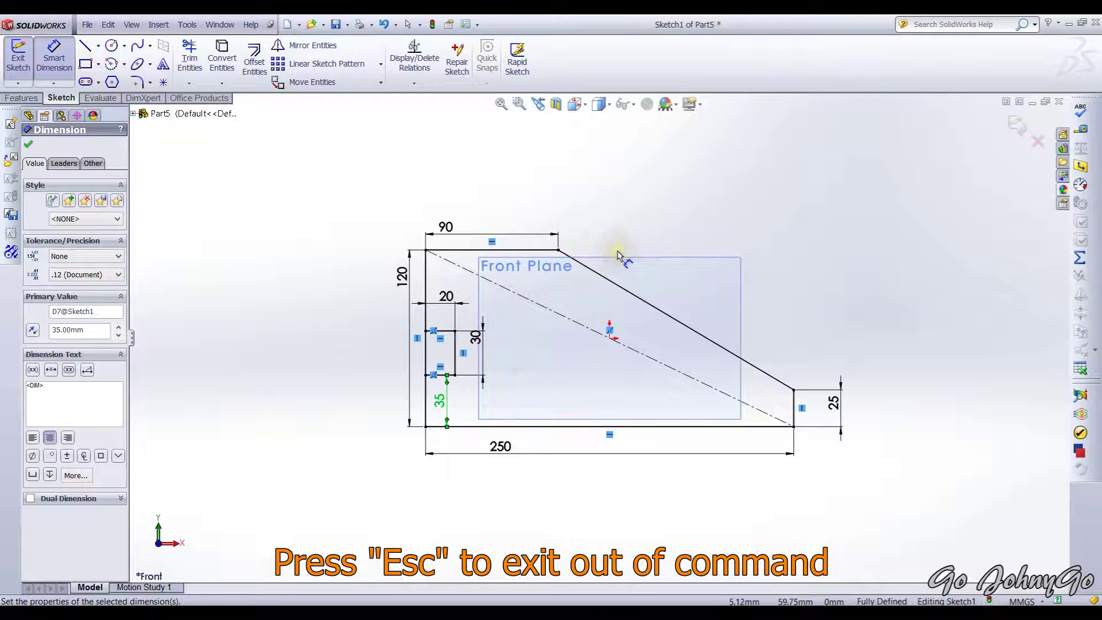
Trim away the outer left line across the groove opening.
click(188, 56)
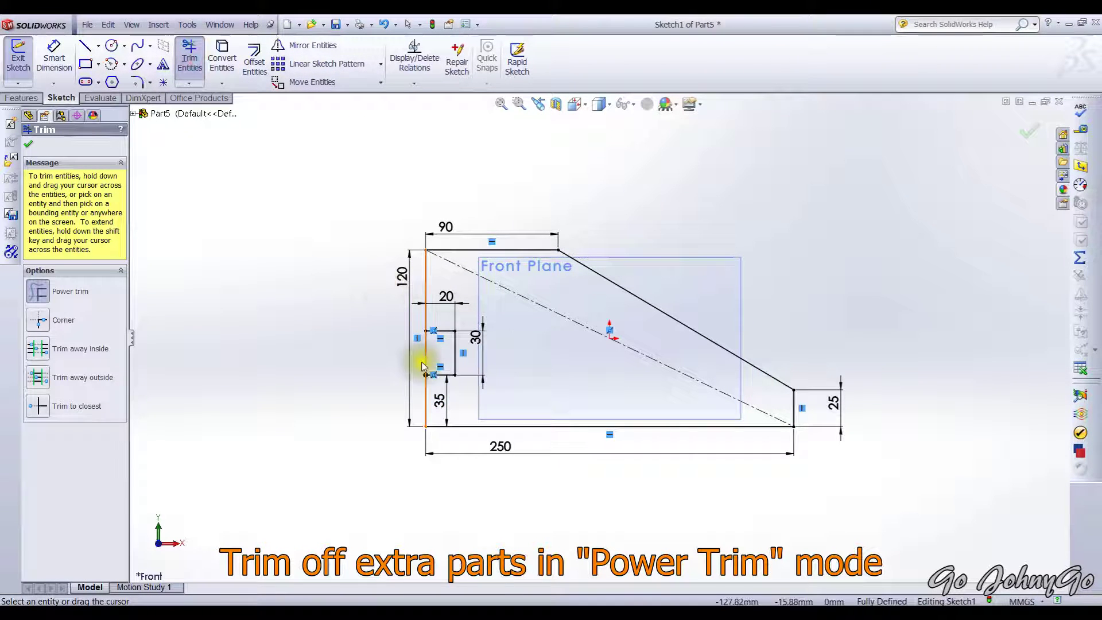
drag(422, 363, 419, 357)
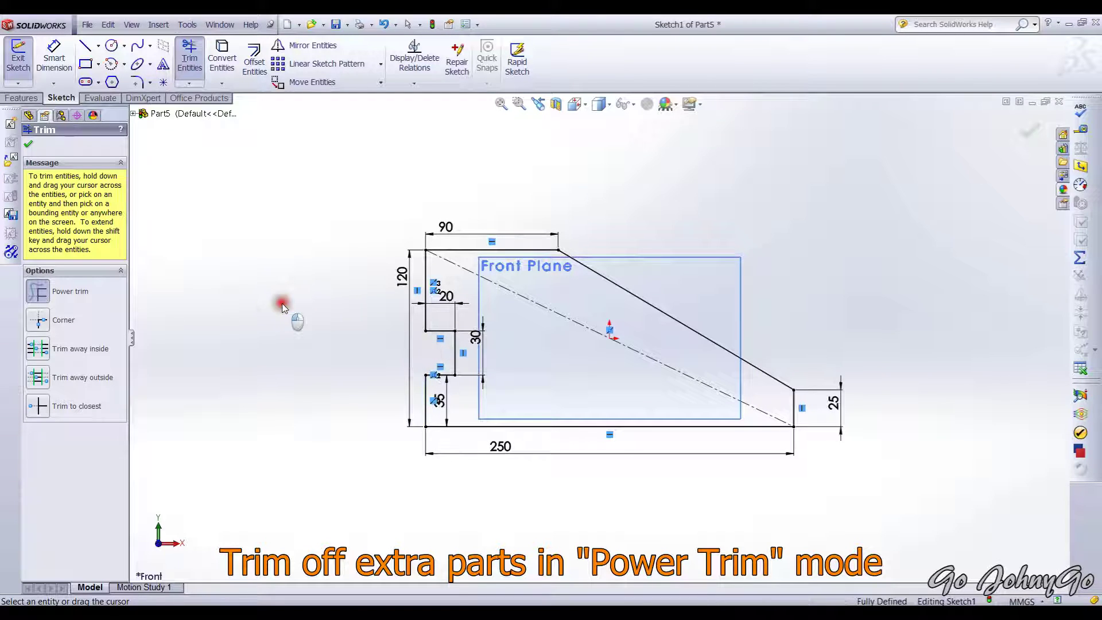
click(28, 145)
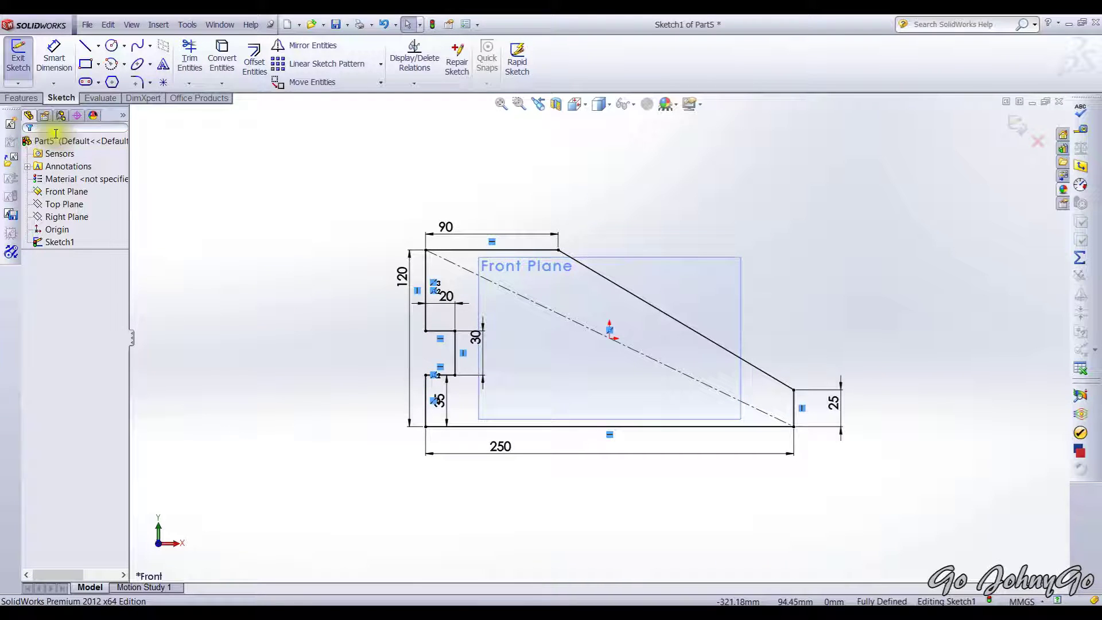
Extrude the grooved profile 175 mm with Mid Plane into a solid block.
click(16, 68)
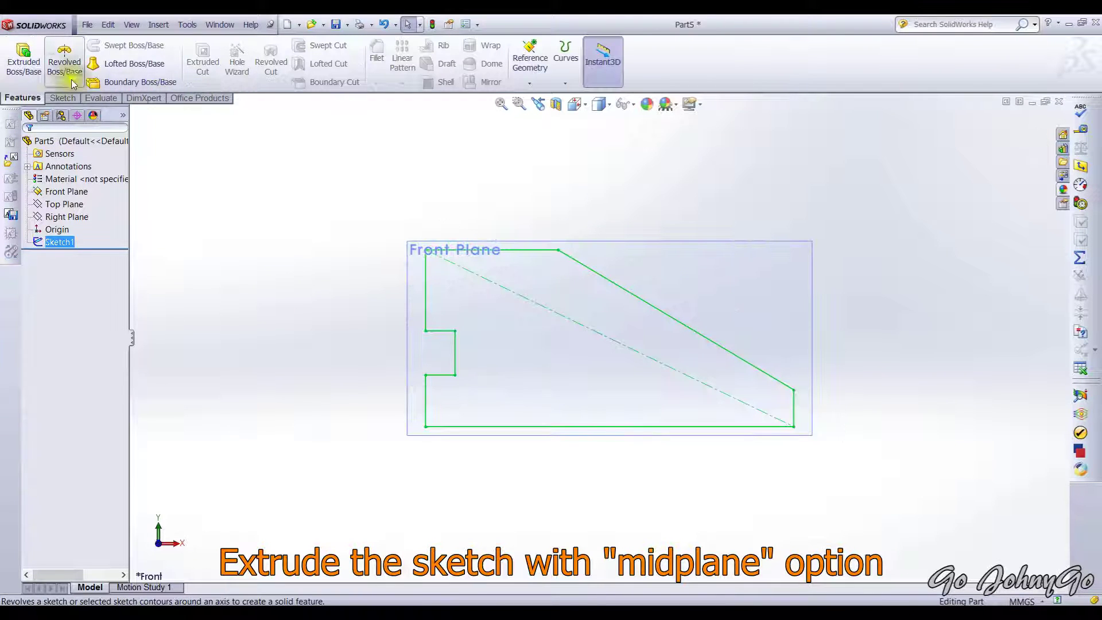
click(24, 66)
click(86, 214)
click(86, 254)
double_click(84, 263)
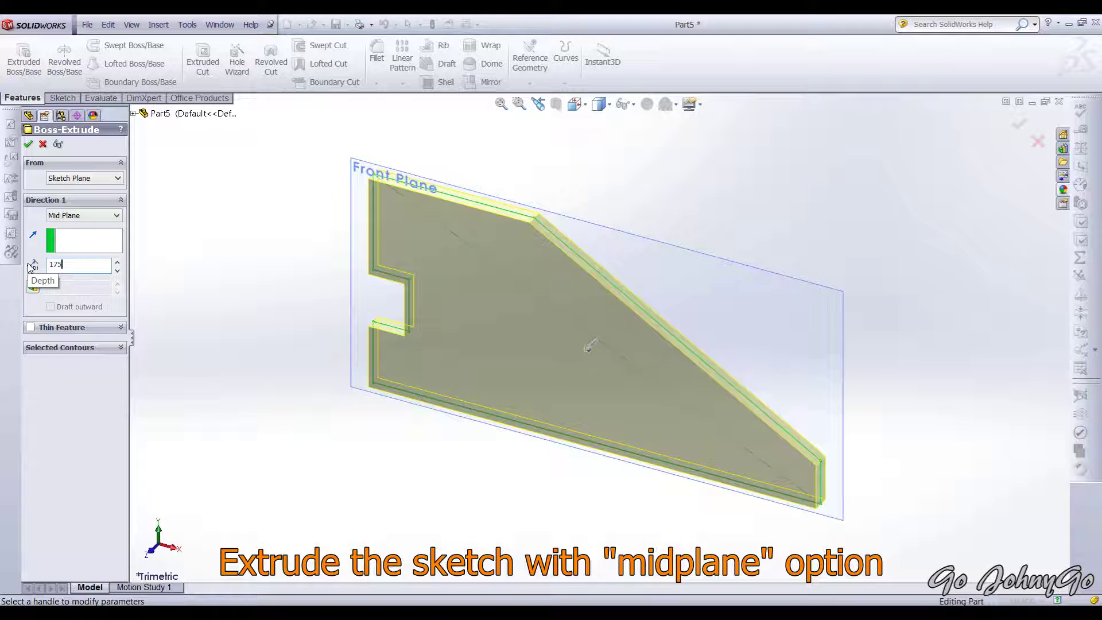
key(Return)
click(1021, 127)
mouse_move(247, 301)
middle_down()
mouse_move(270, 302)
mouse_move(307, 345)
mouse_move(350, 218)
middle_up()
click(350, 218)
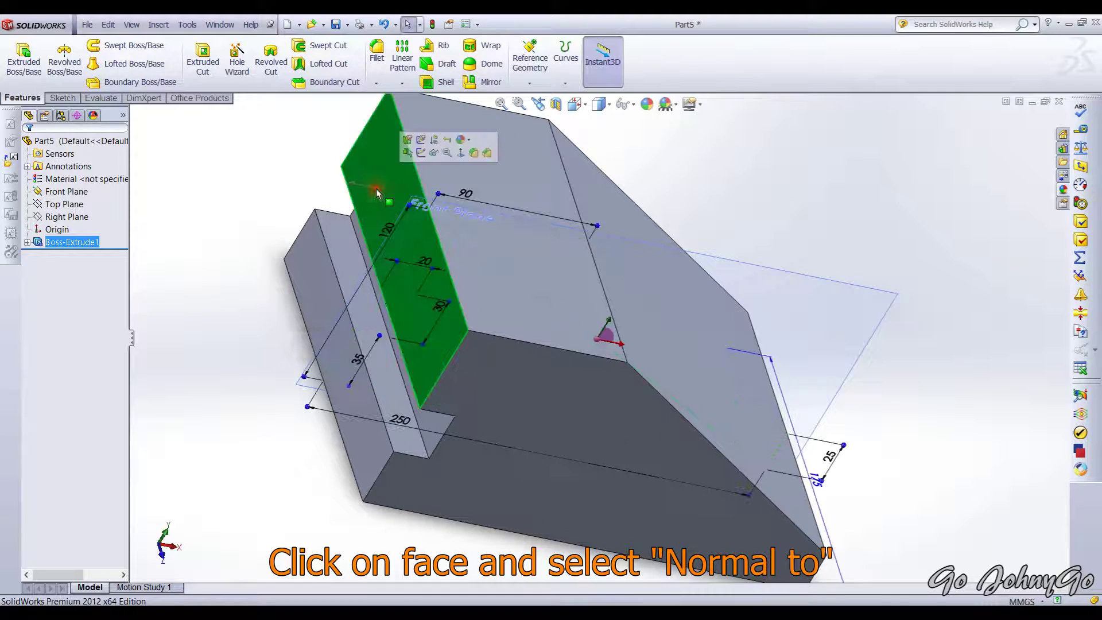
Open a new sketch on the block's top face, viewed Normal To.
click(463, 152)
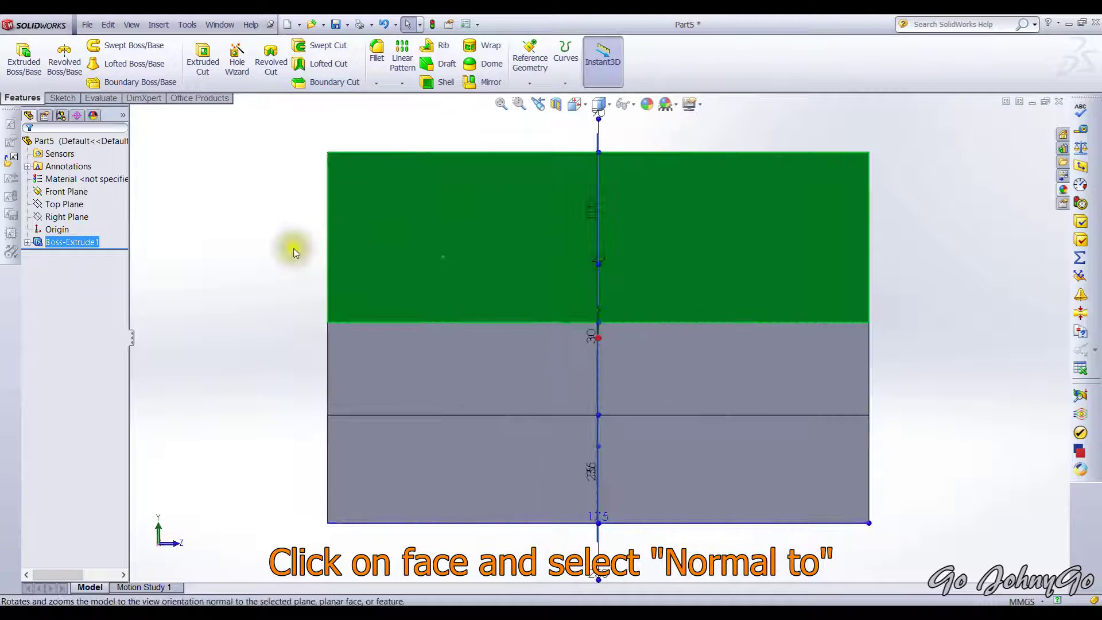
click(256, 239)
click(63, 98)
click(19, 55)
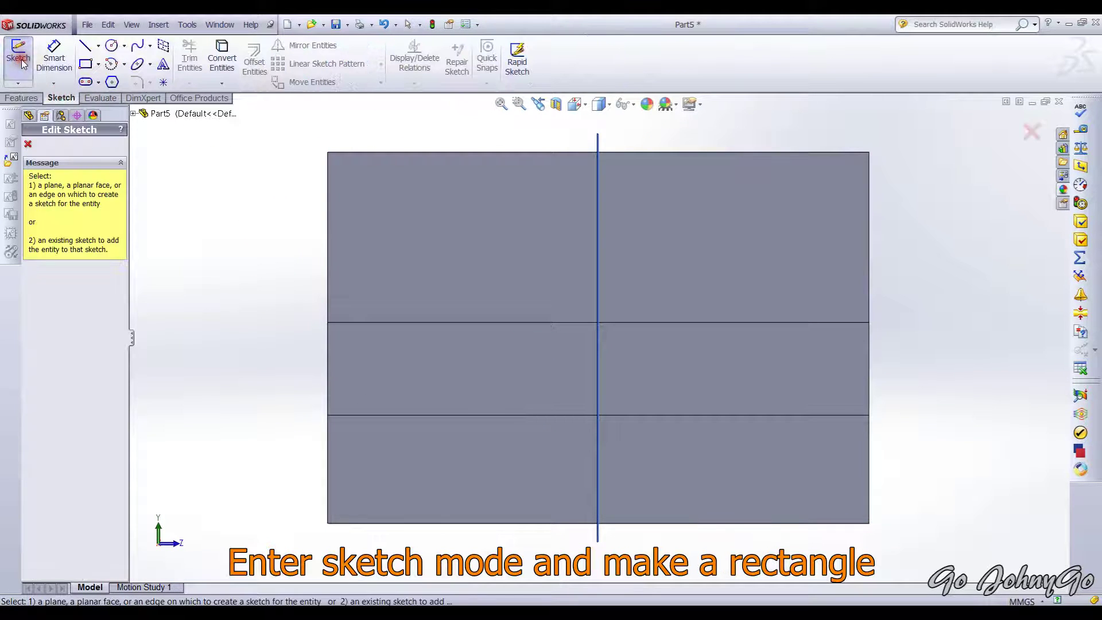
click(449, 222)
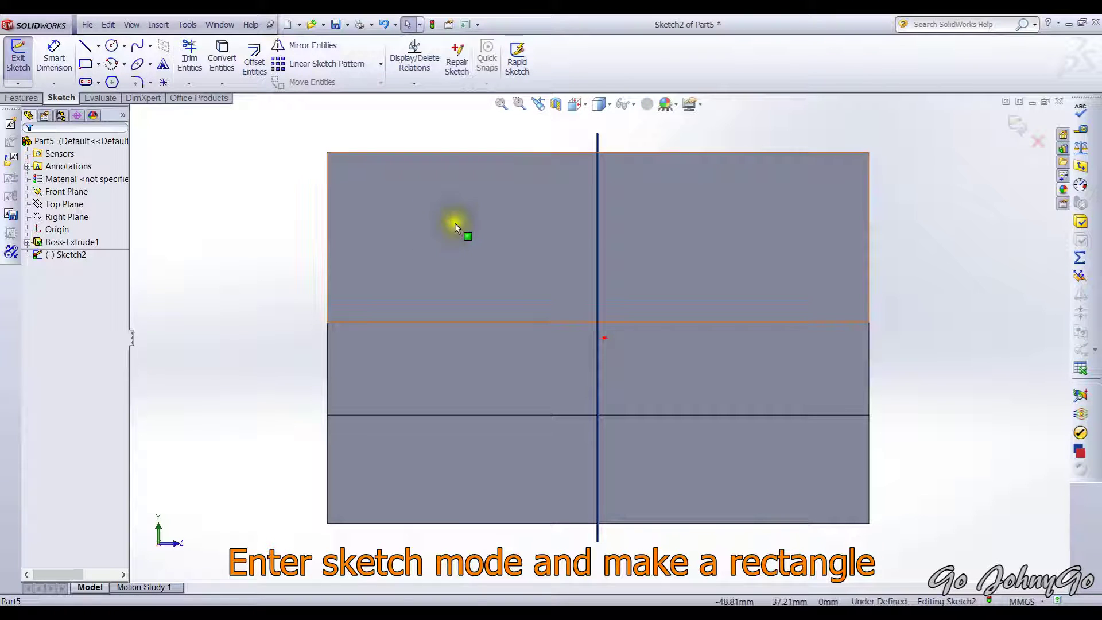
Draw a corner rectangle against the top face's upper edge.
click(86, 64)
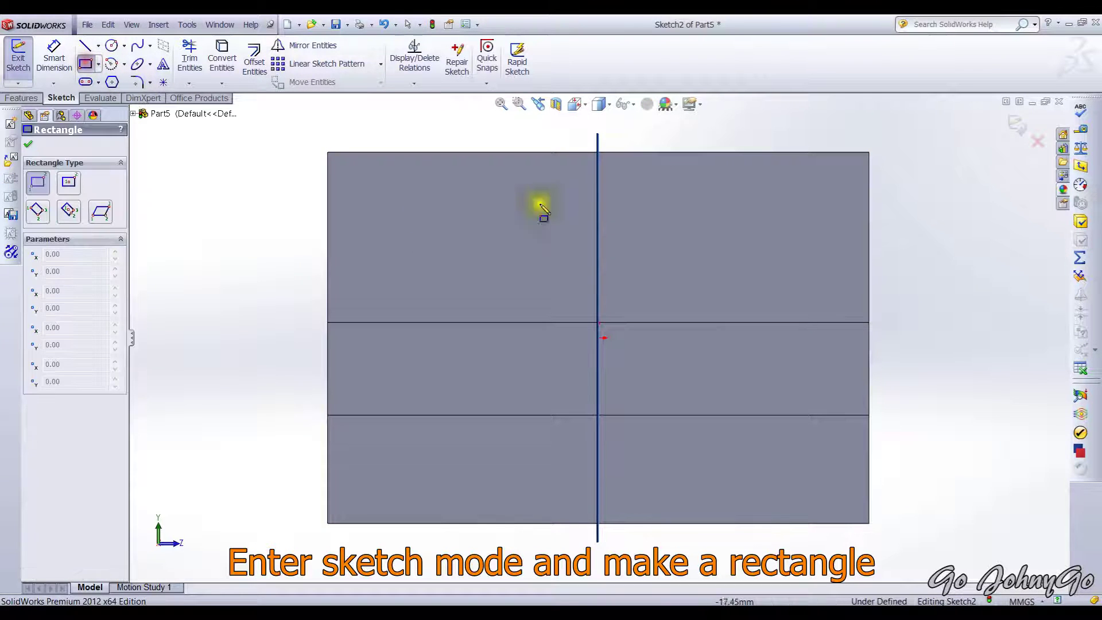
click(481, 152)
click(695, 212)
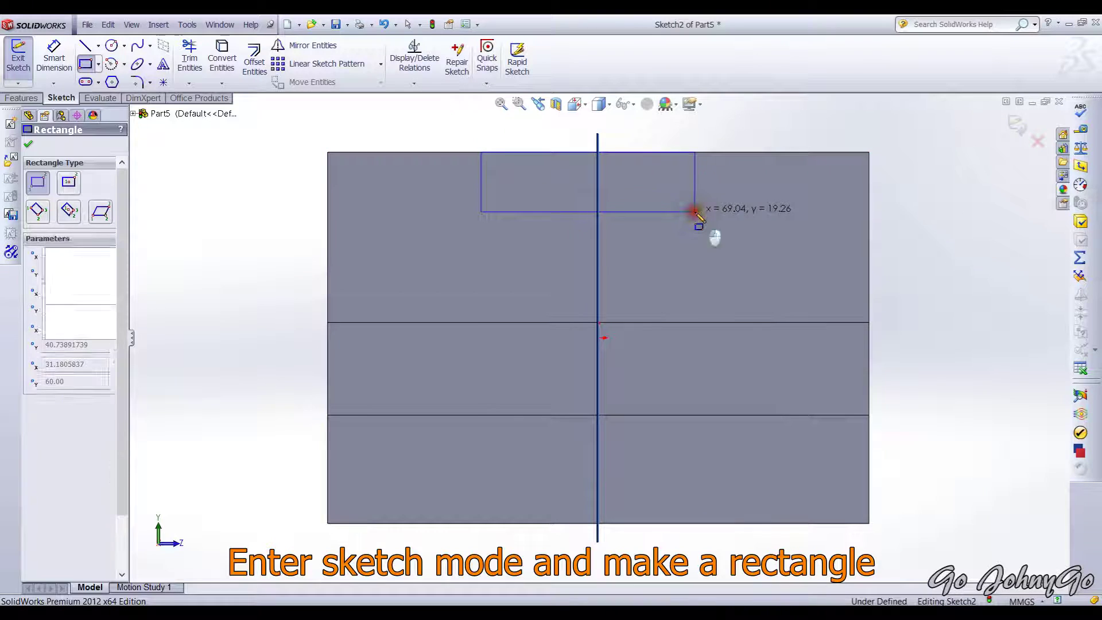
key(Escape)
click(54, 54)
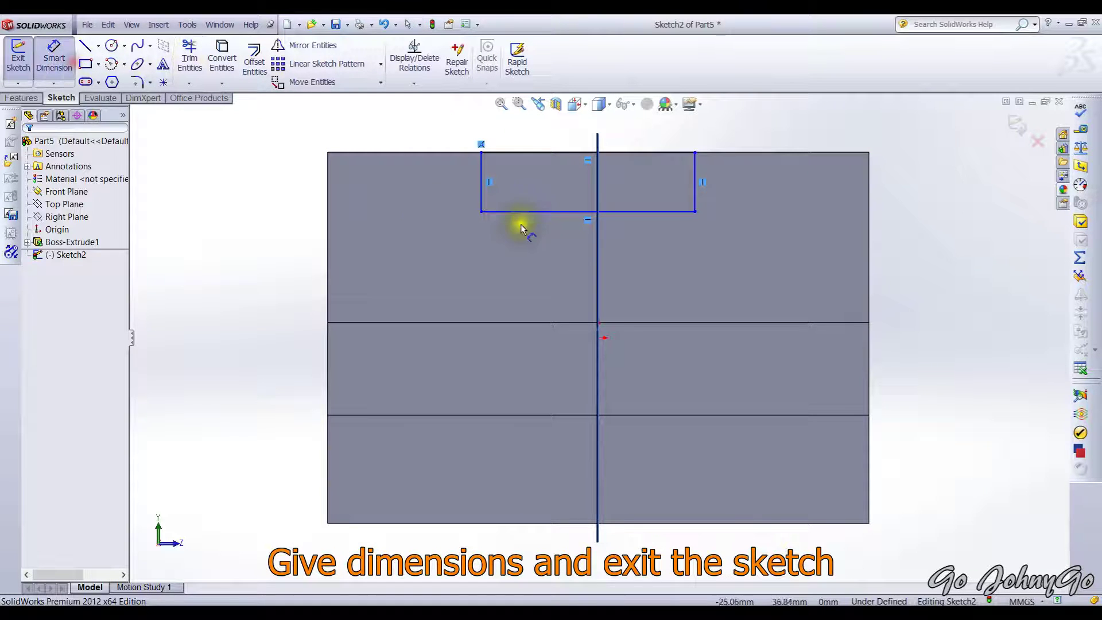
Dimension the rectangle 75 mm wide and 25 mm tall.
click(548, 219)
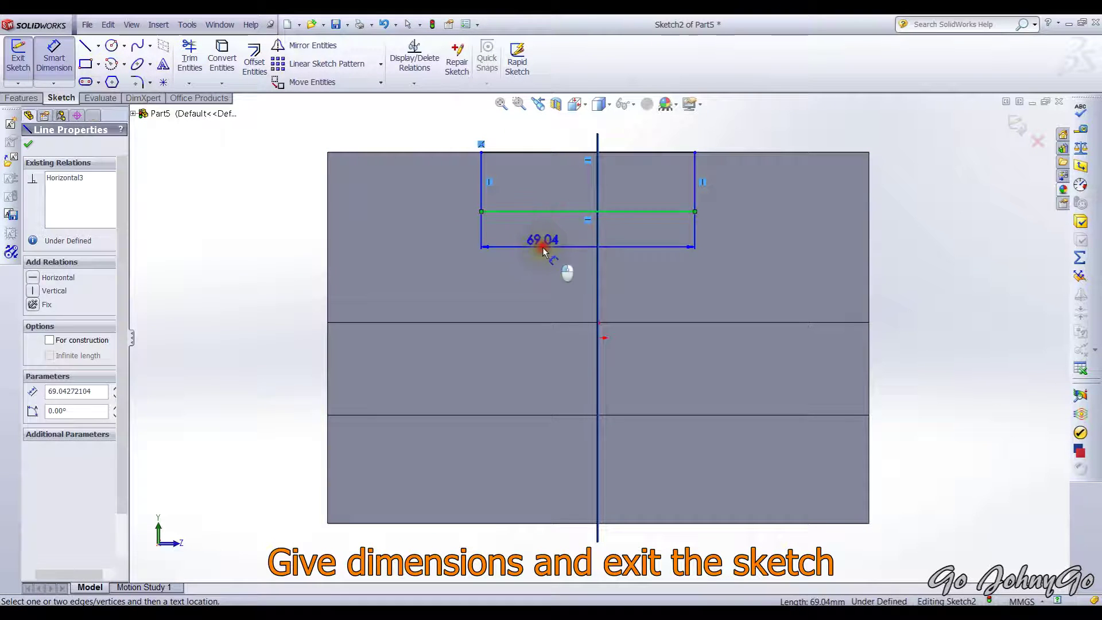
click(565, 267)
text(75)
key(Return)
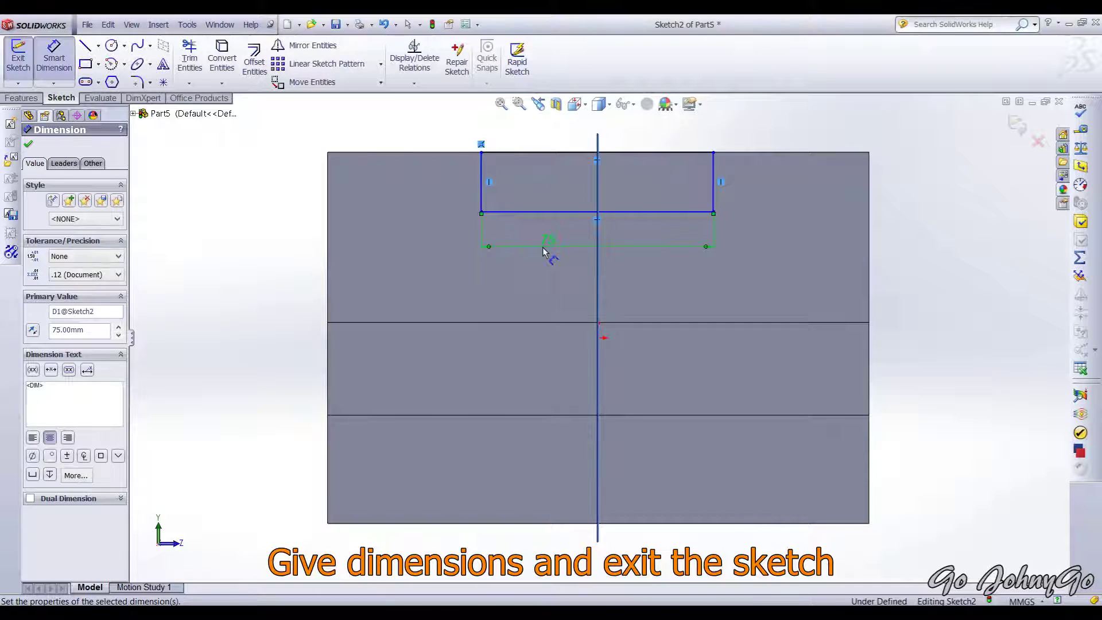
click(725, 198)
text(25)
key(Return)
Place the rectangle 50 mm from the face's left edge and exit the sketch.
click(334, 197)
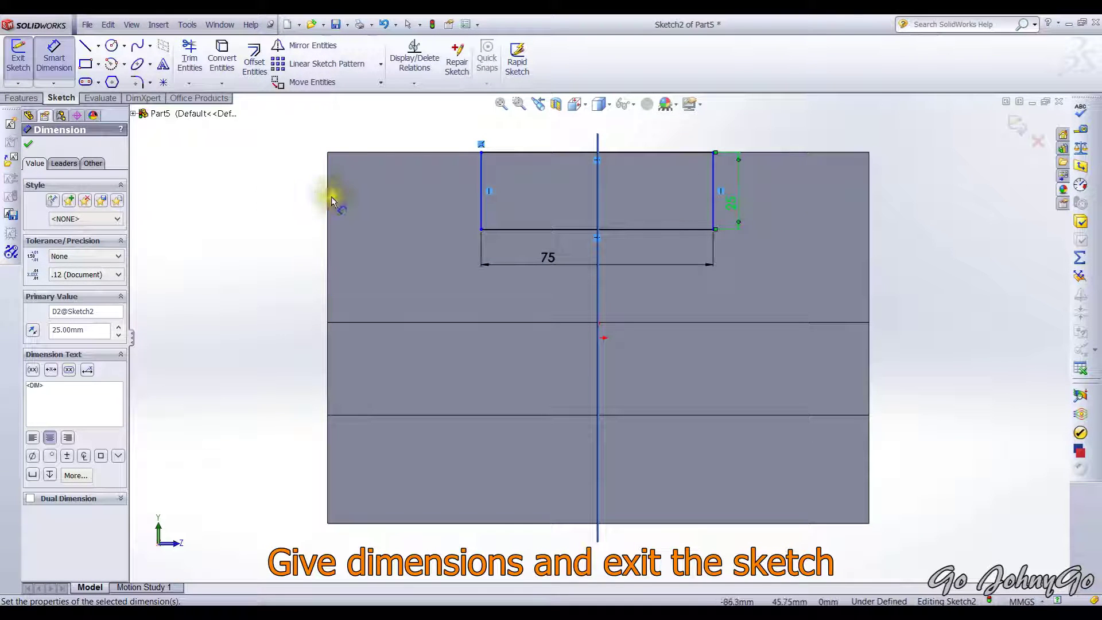
click(328, 200)
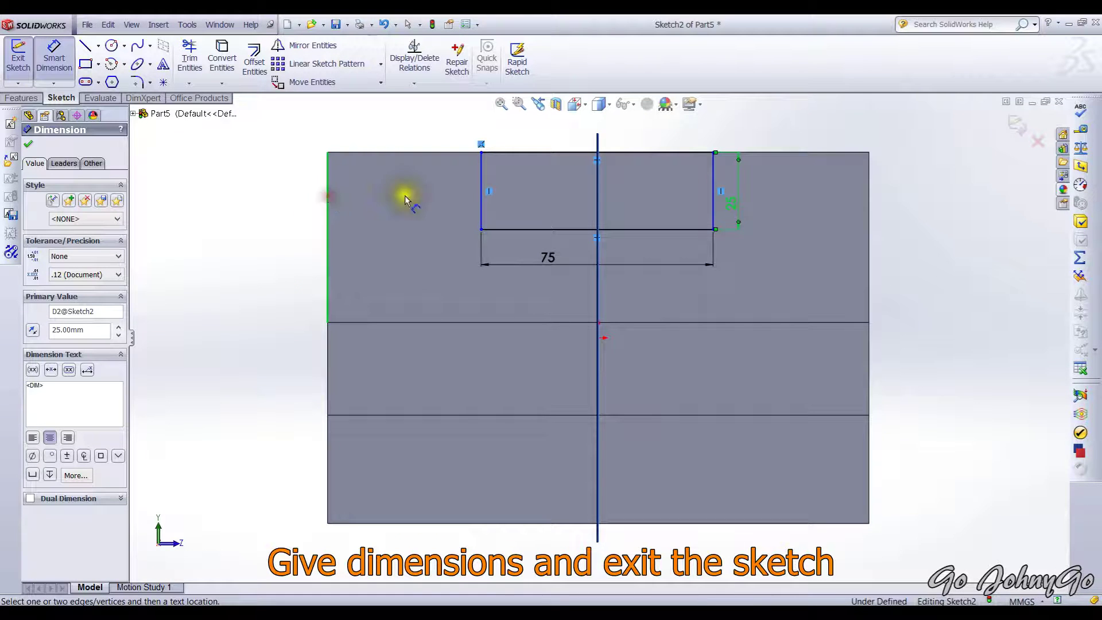
click(481, 196)
click(418, 202)
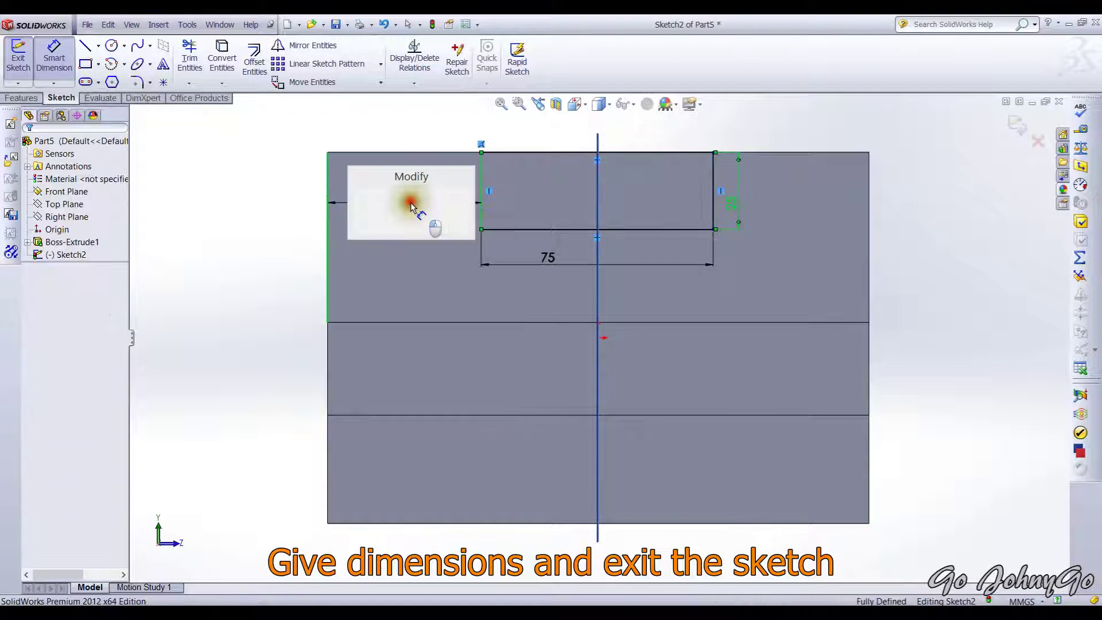
text(50)
key(Return)
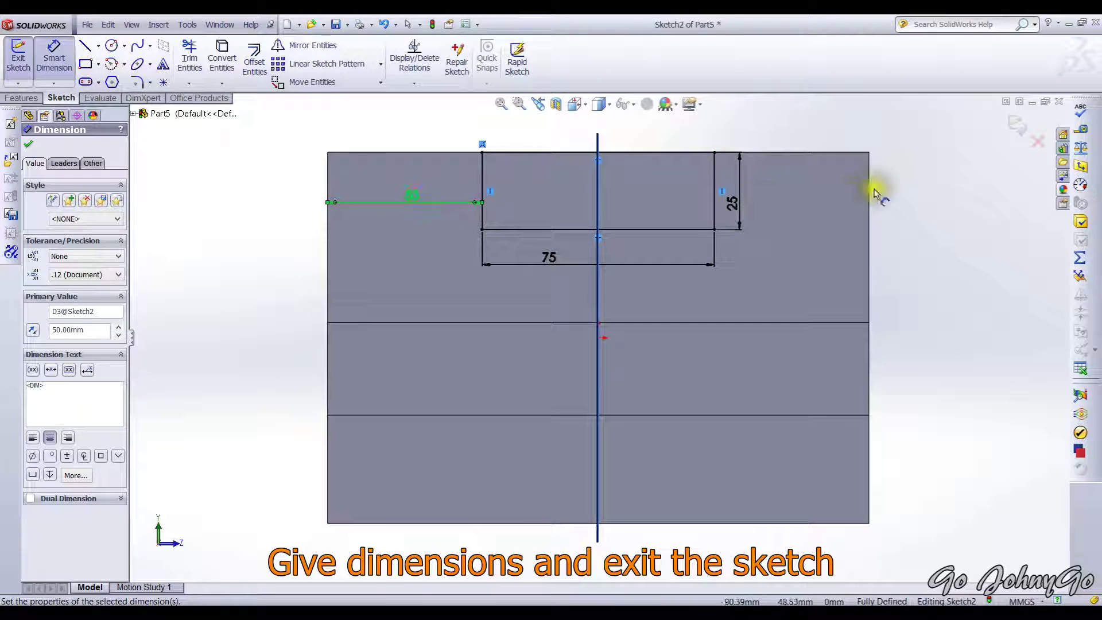
click(1014, 124)
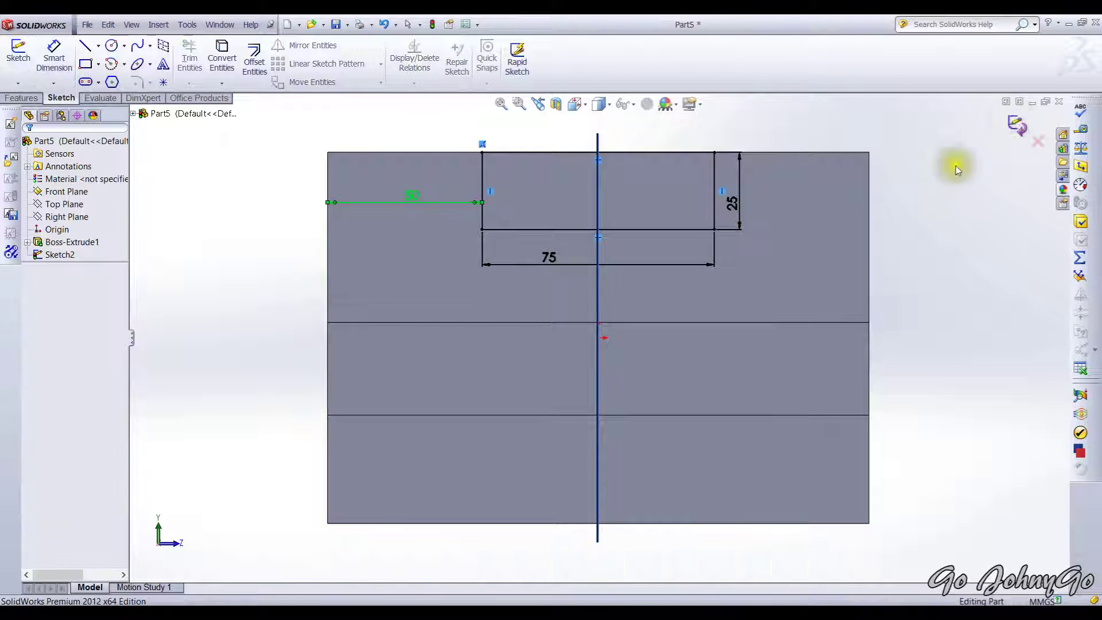
click(34, 99)
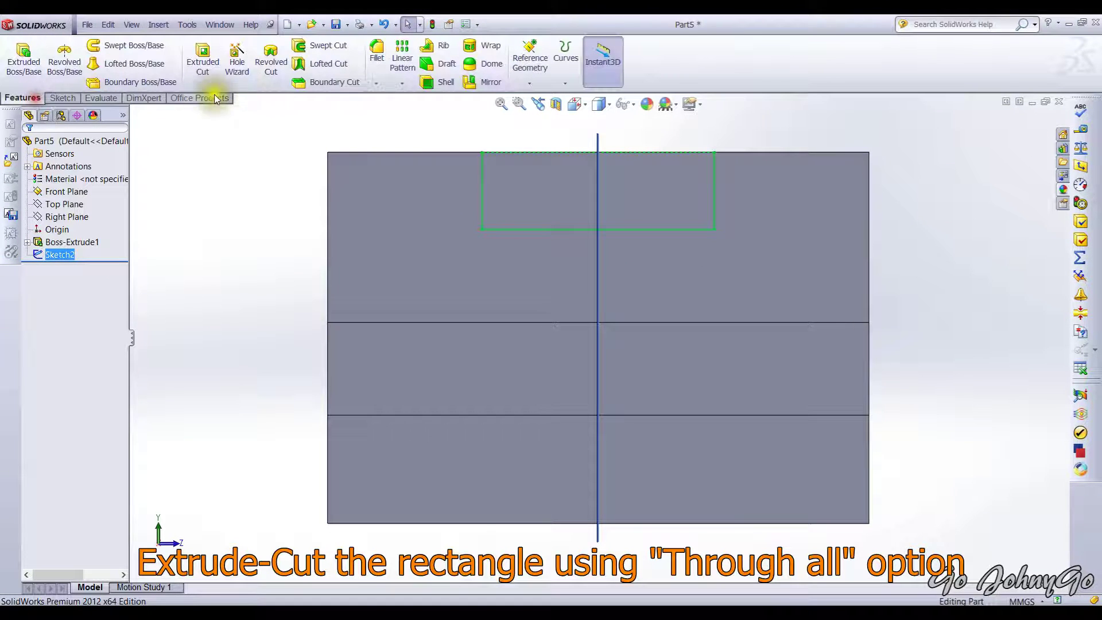
Cut-extrude the 75 × 25 rectangle Through All to form the top slot.
click(203, 62)
click(69, 215)
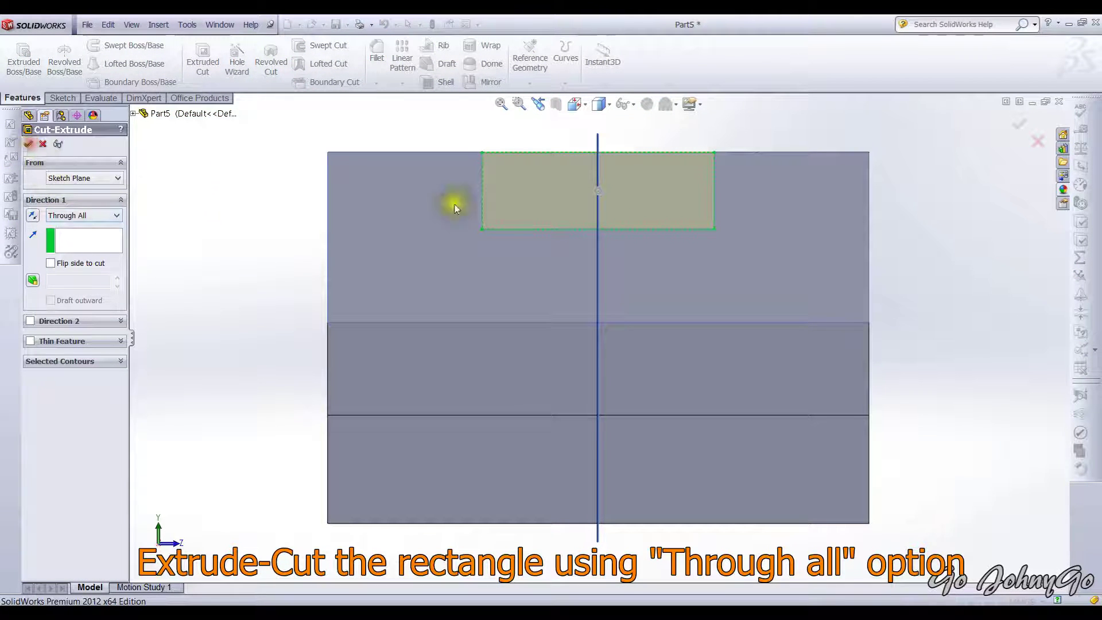
key(Return)
mouse_move(948, 263)
middle_down()
mouse_move(894, 280)
mouse_move(890, 300)
mouse_move(829, 337)
mouse_move(820, 386)
middle_up()
key(f)
middle_drag(869, 423, 863, 172)
click(705, 349)
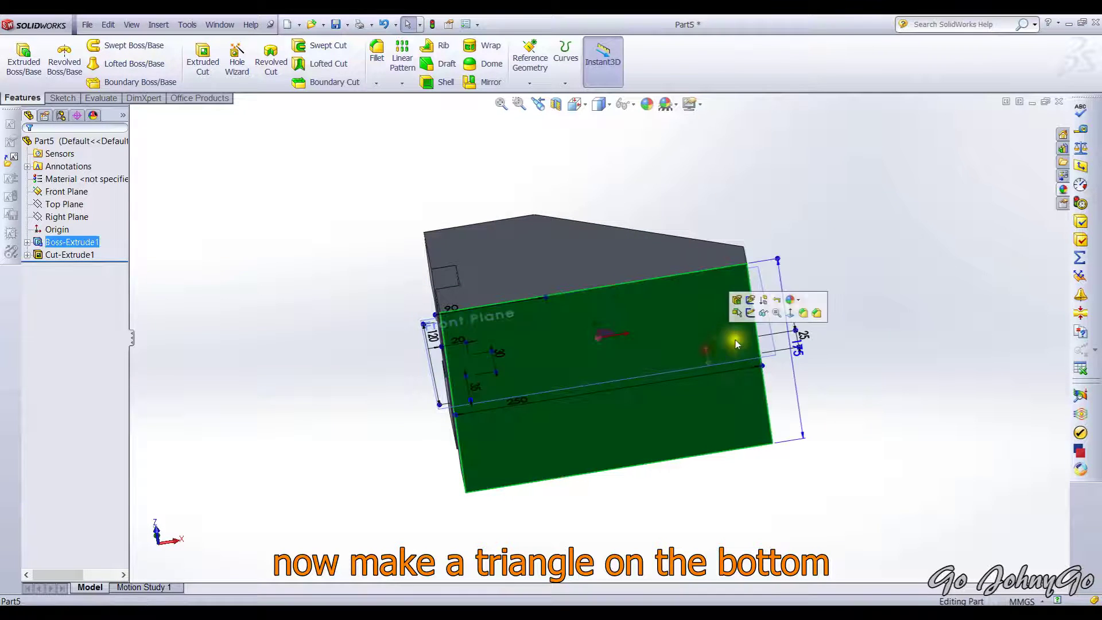
Start a new sketch on the block's front face, viewed Normal To.
click(791, 314)
click(246, 227)
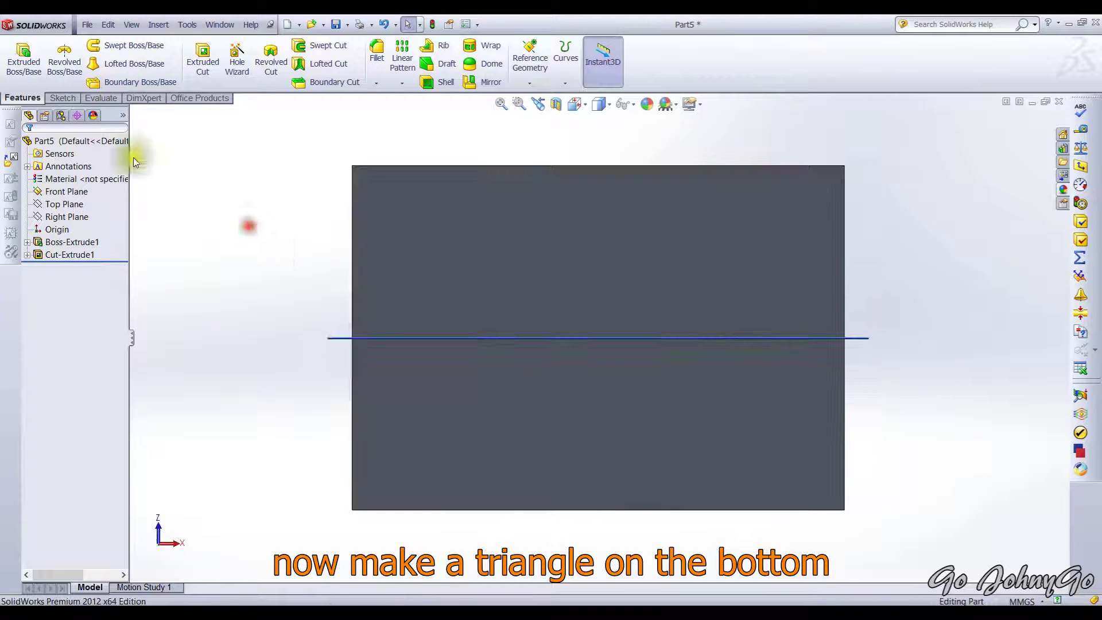
click(62, 98)
click(18, 57)
click(438, 217)
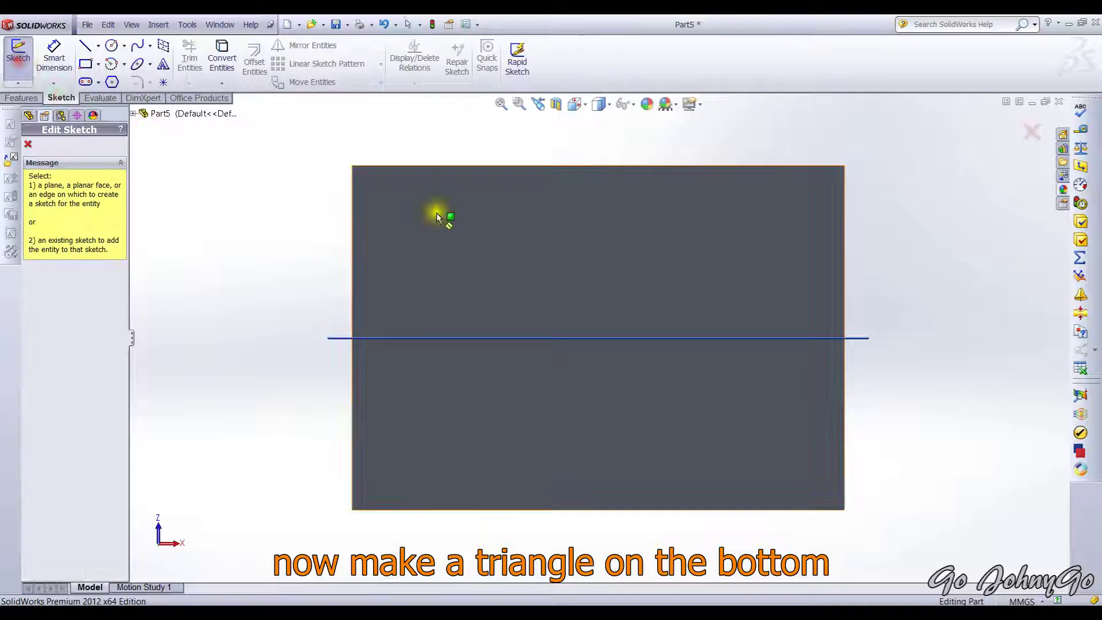
Draw a closed triangle at the top-right corner with a sloping lower side.
click(85, 47)
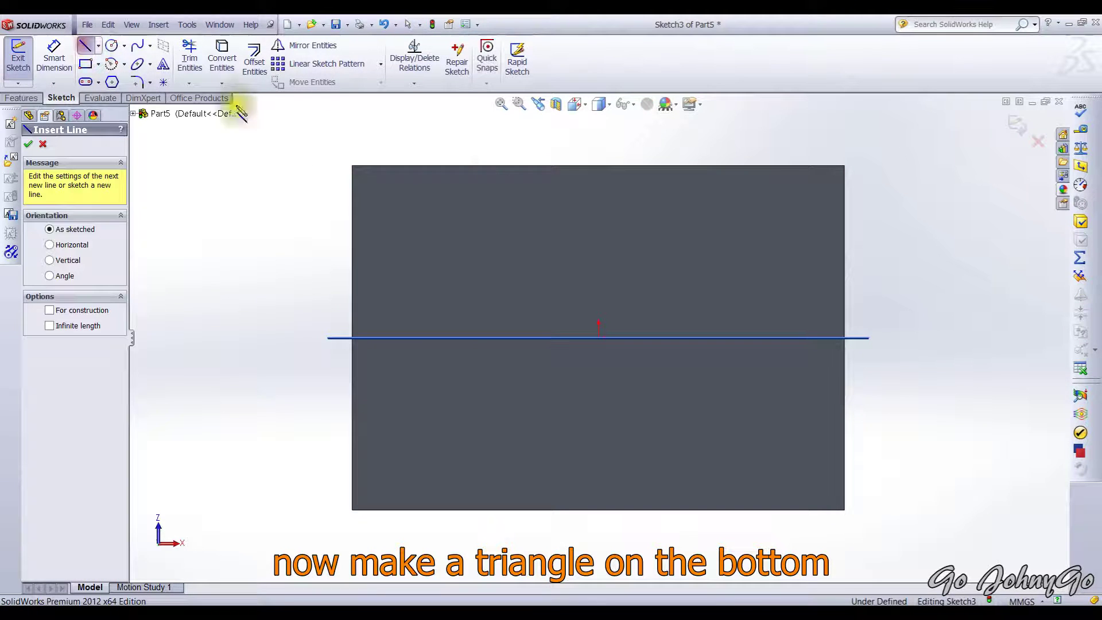
click(502, 166)
click(843, 289)
click(843, 166)
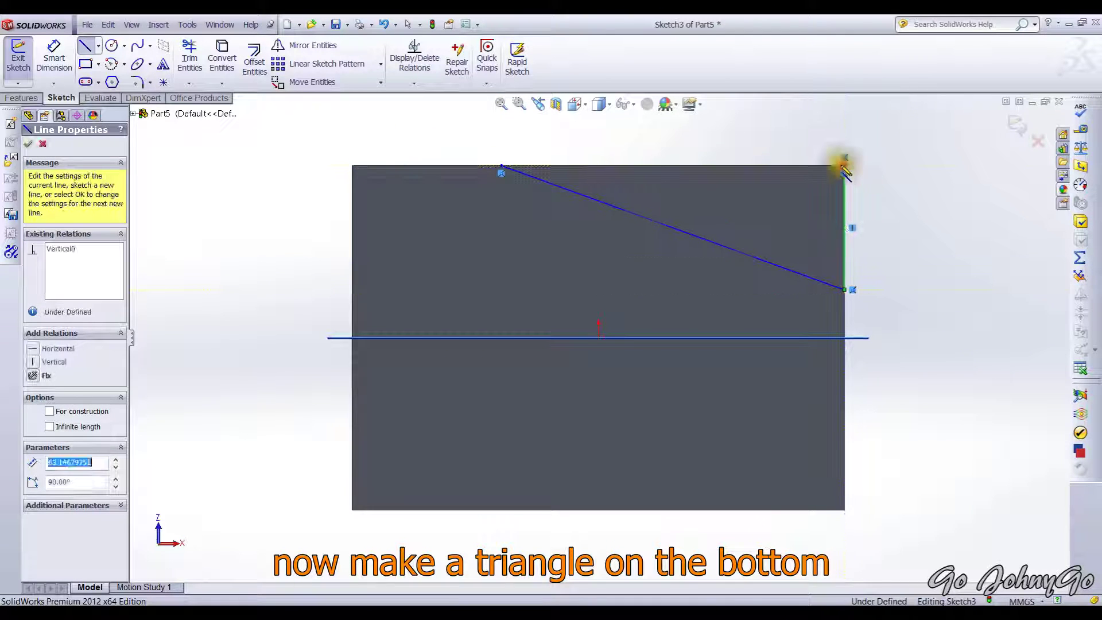
click(502, 166)
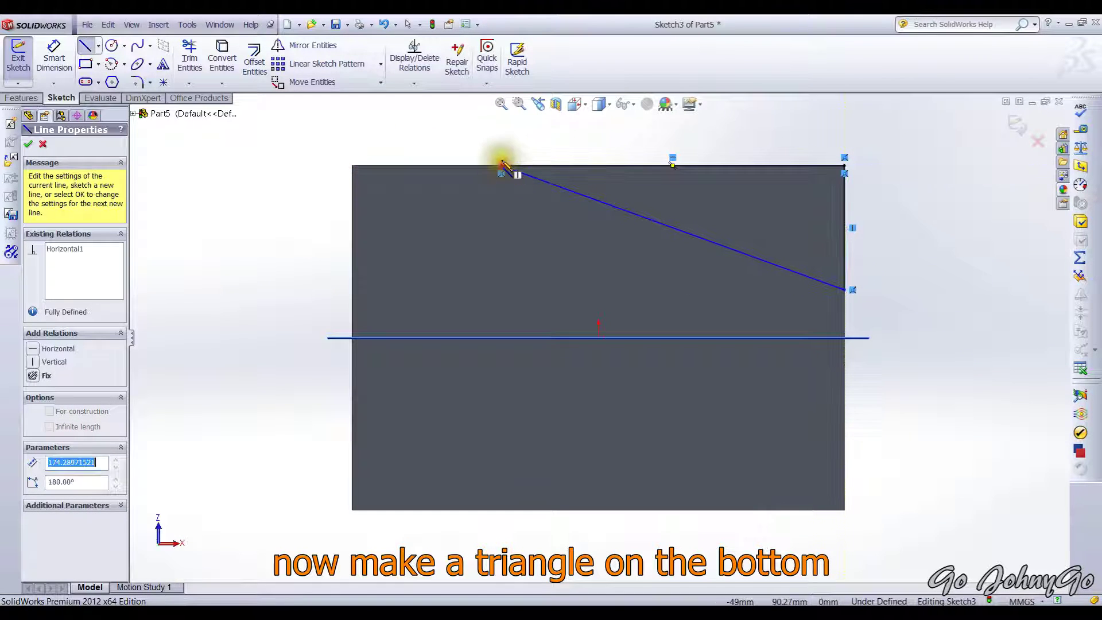
key(Escape)
click(54, 63)
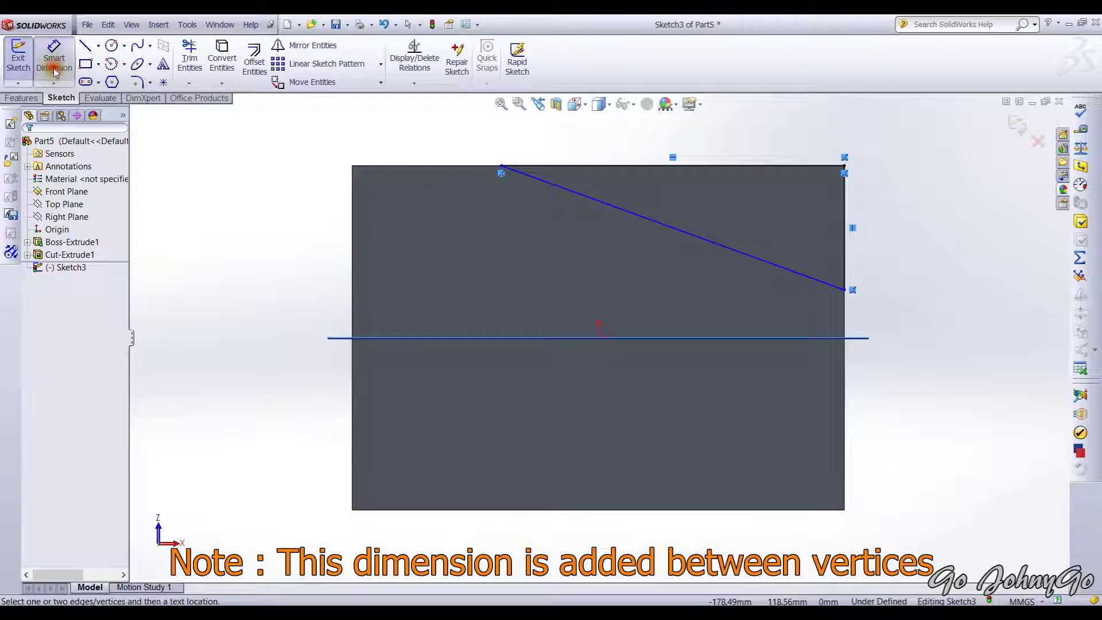
Dimension the triangle's start point 75 mm from the top-left corner.
click(352, 167)
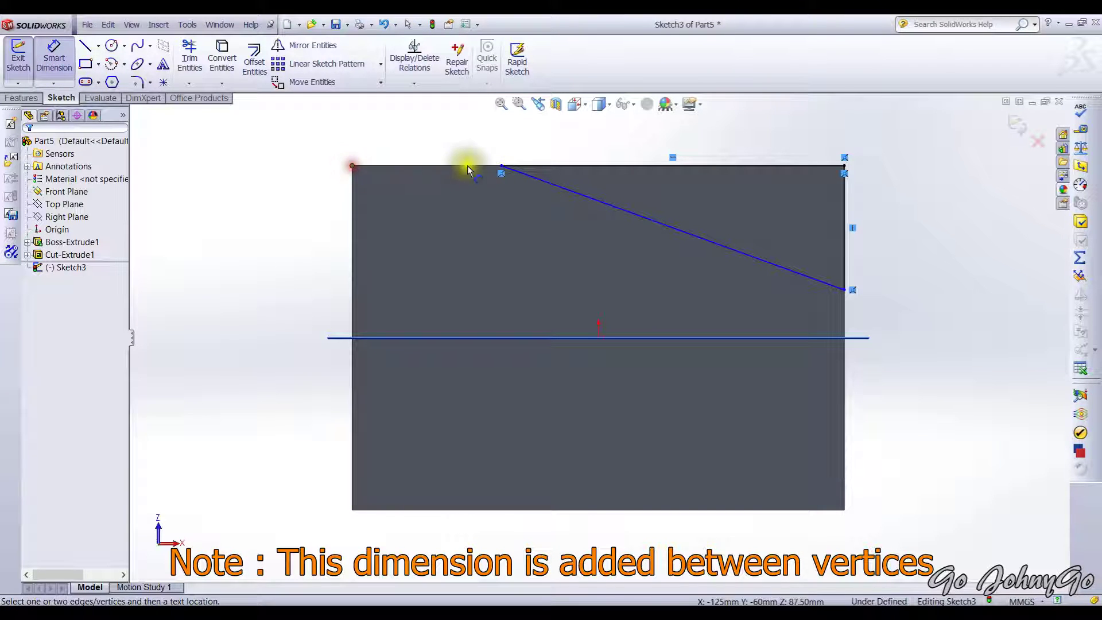
click(502, 166)
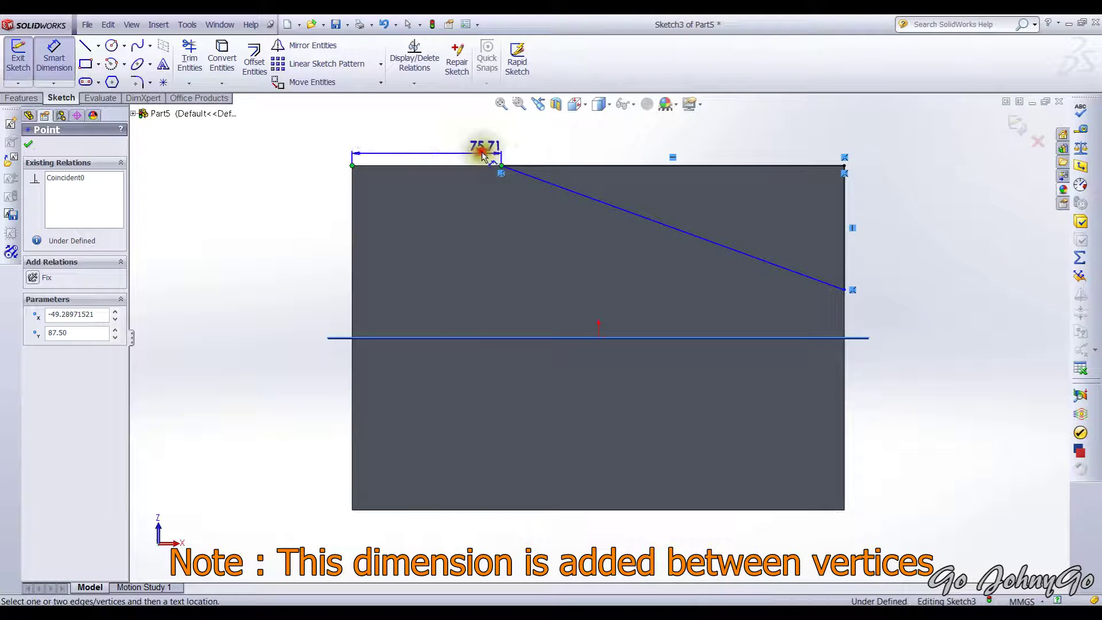
click(440, 148)
text(75)
key(Return)
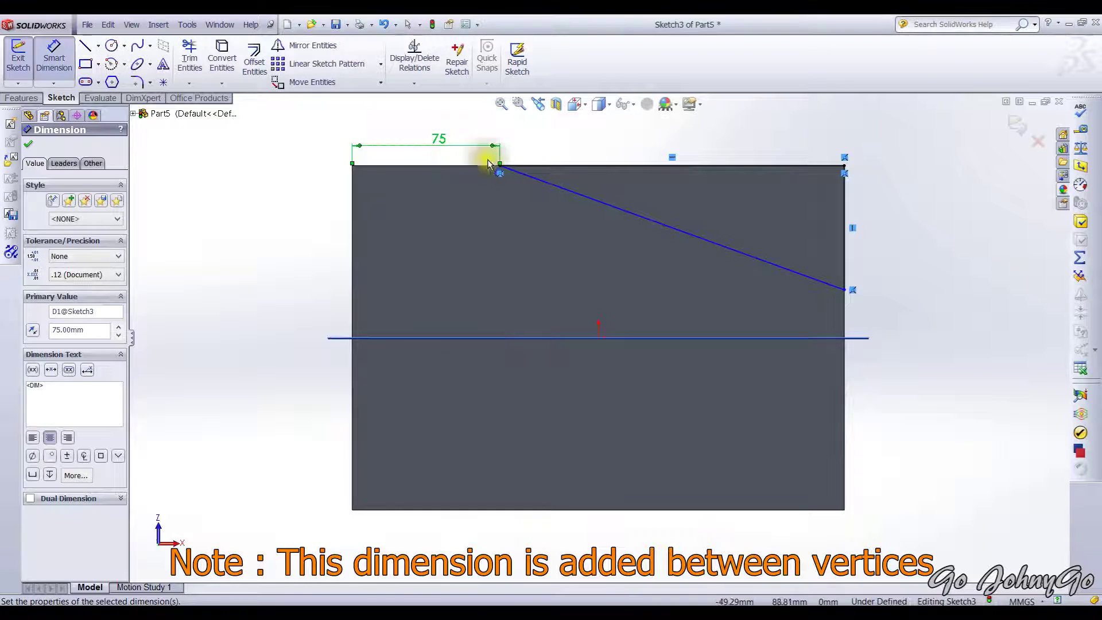
Set the diagonal's slope to 30° from the top edge and close the sketch.
click(573, 167)
click(576, 194)
click(597, 192)
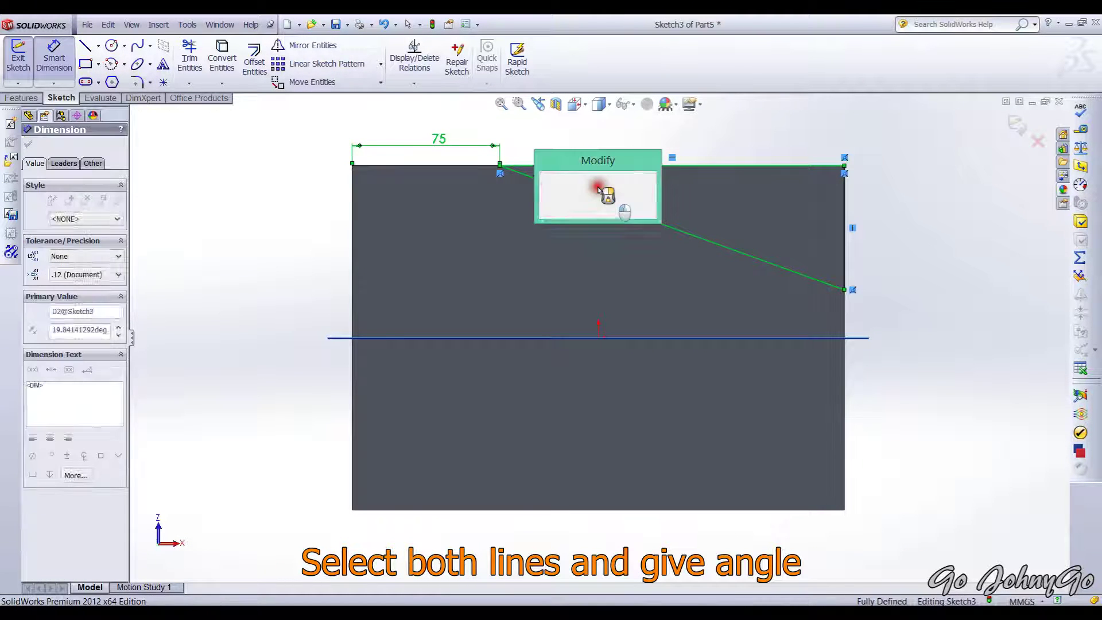
text(30)
key(Return)
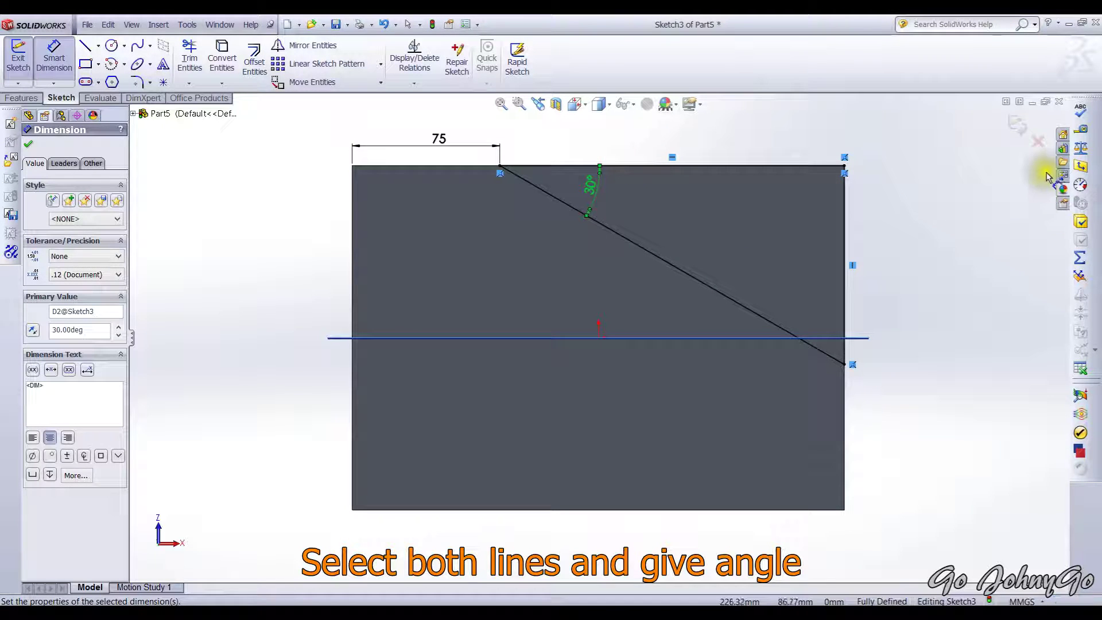
click(1016, 126)
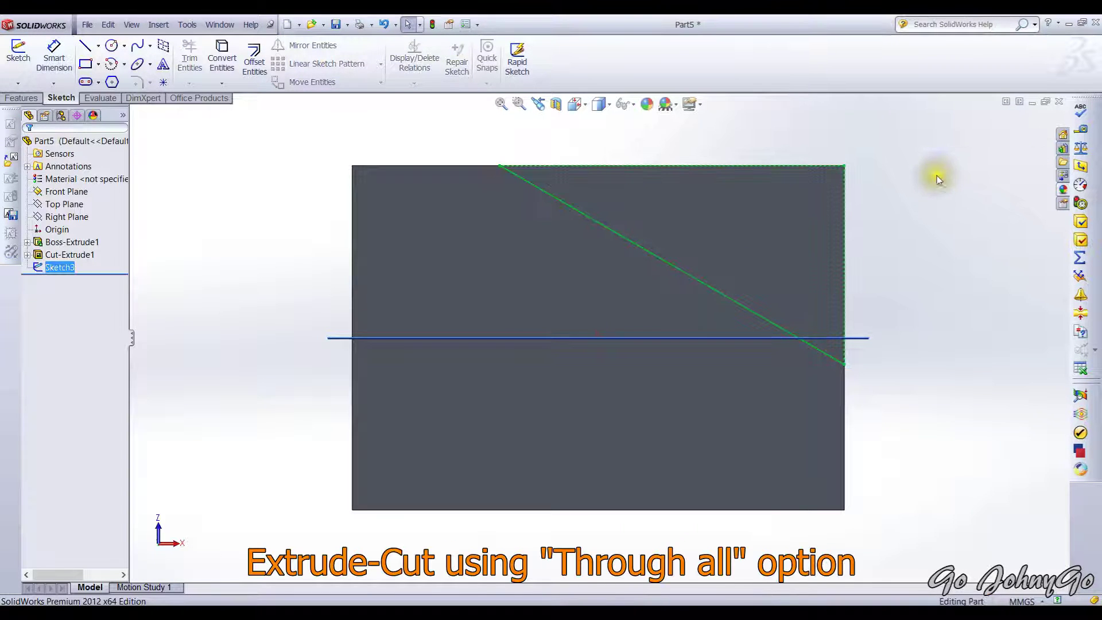
Extrude-cut the triangle Through All to form the 30° sloped top corner.
click(21, 98)
click(201, 63)
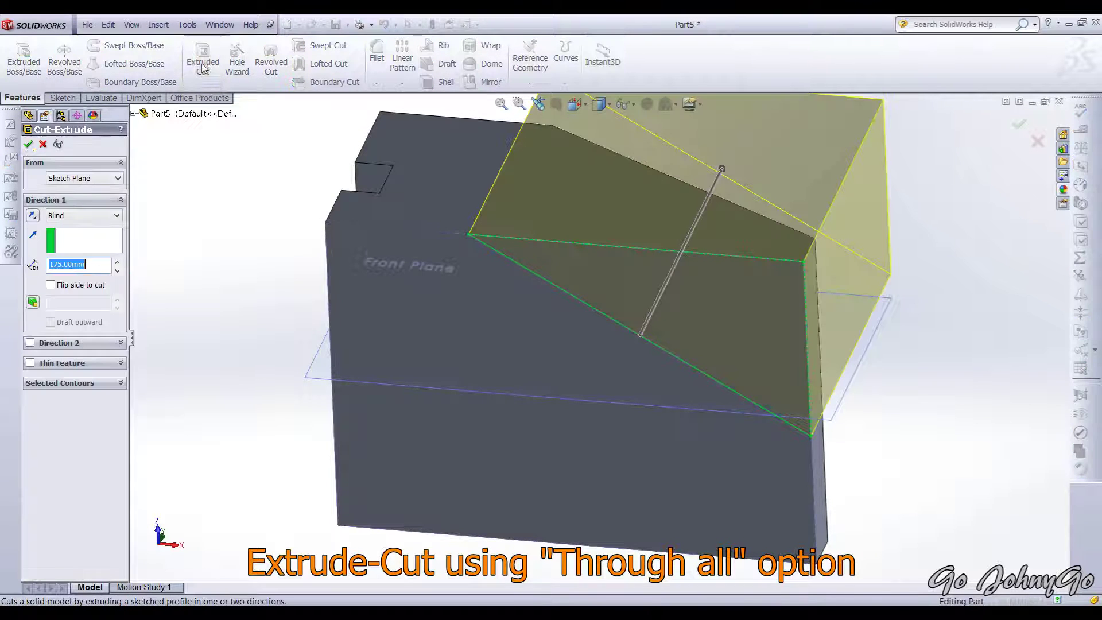
click(112, 215)
click(102, 239)
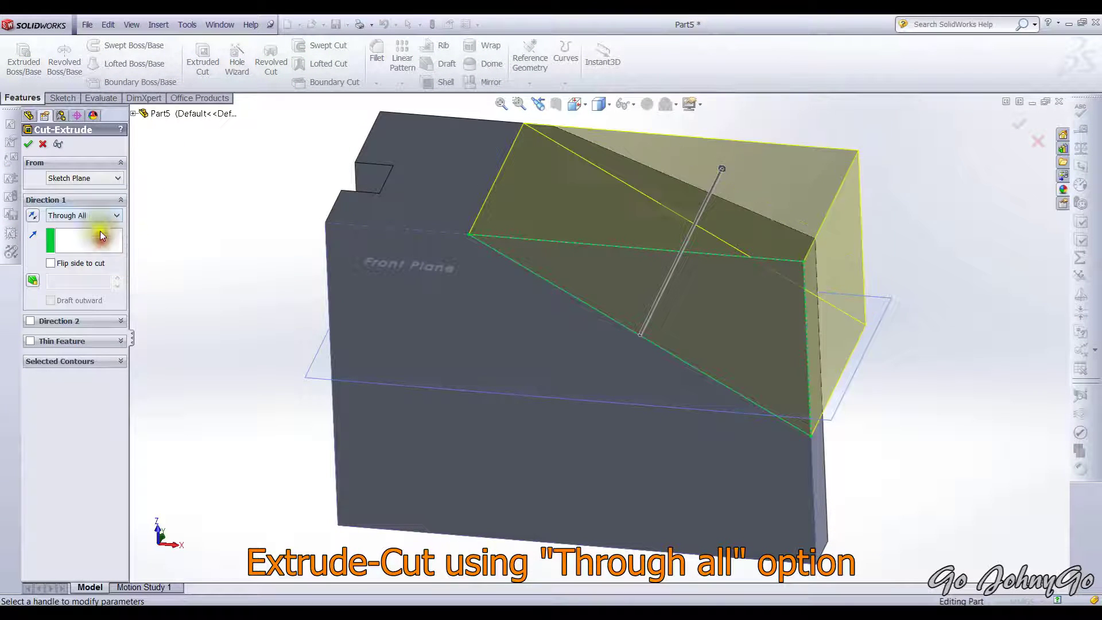
click(27, 144)
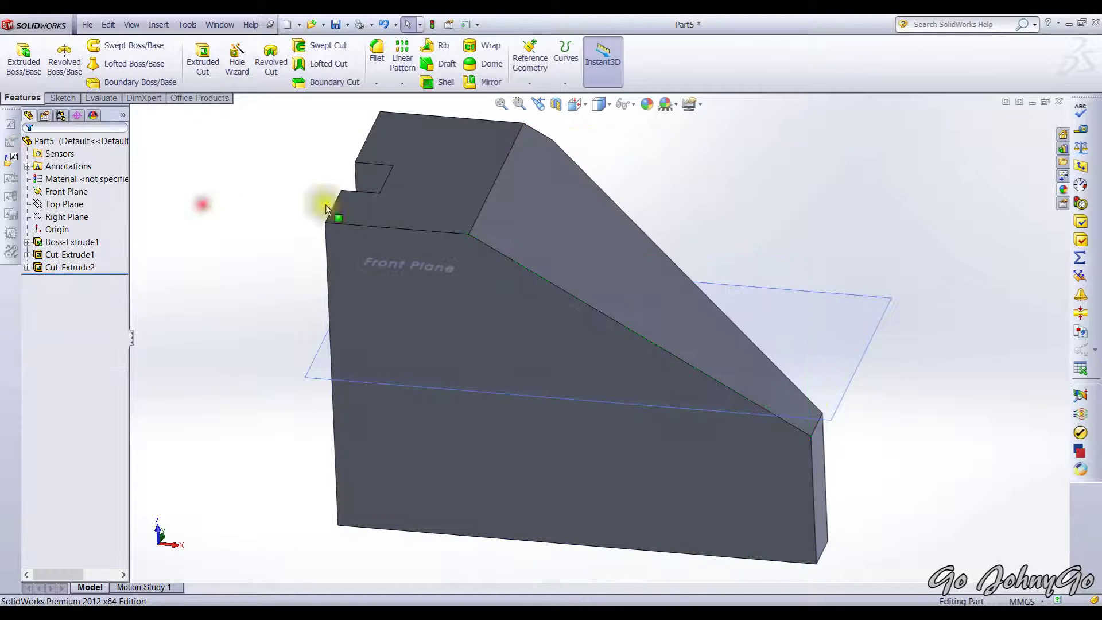
middle_drag(844, 202, 844, 314)
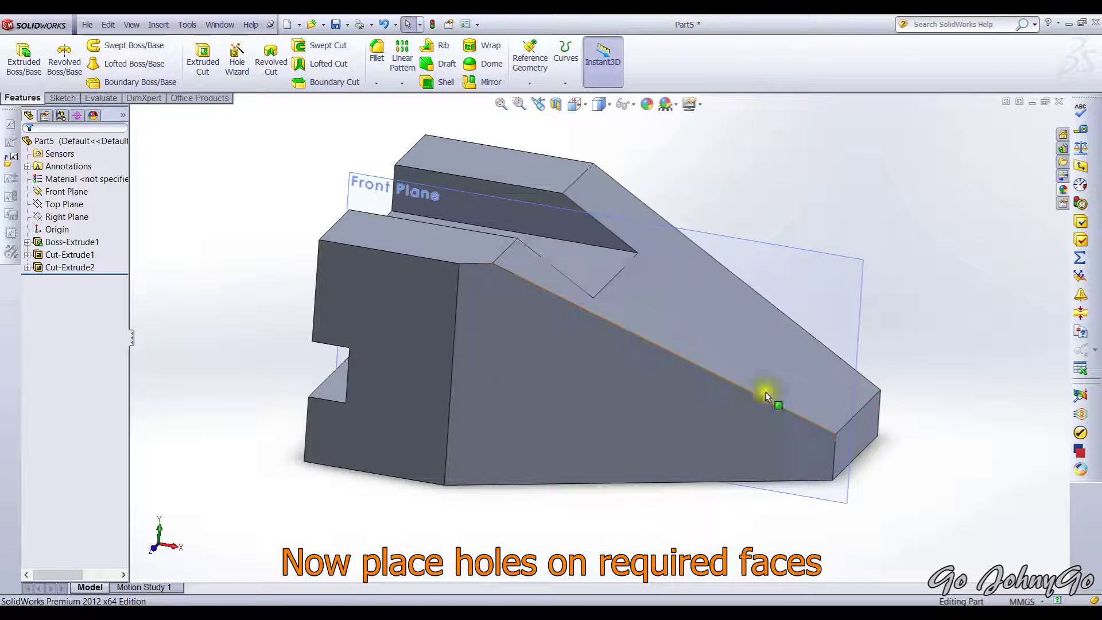
Face the front face squarely, start a sketch on it and draw a lower-left circle.
click(388, 436)
click(474, 402)
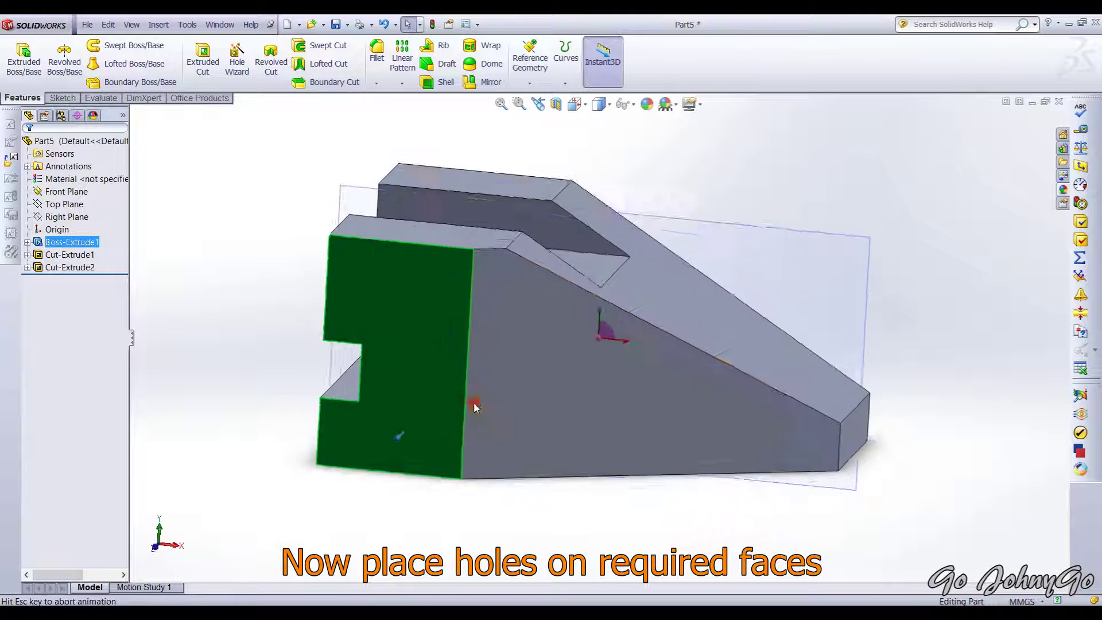
click(295, 376)
click(63, 99)
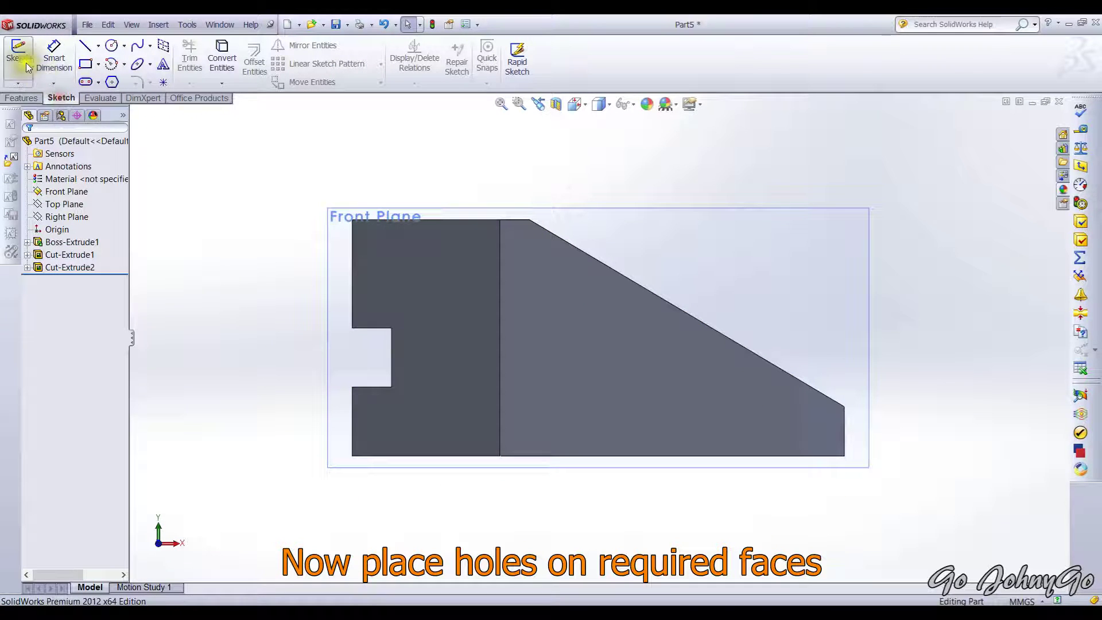
click(20, 63)
click(463, 322)
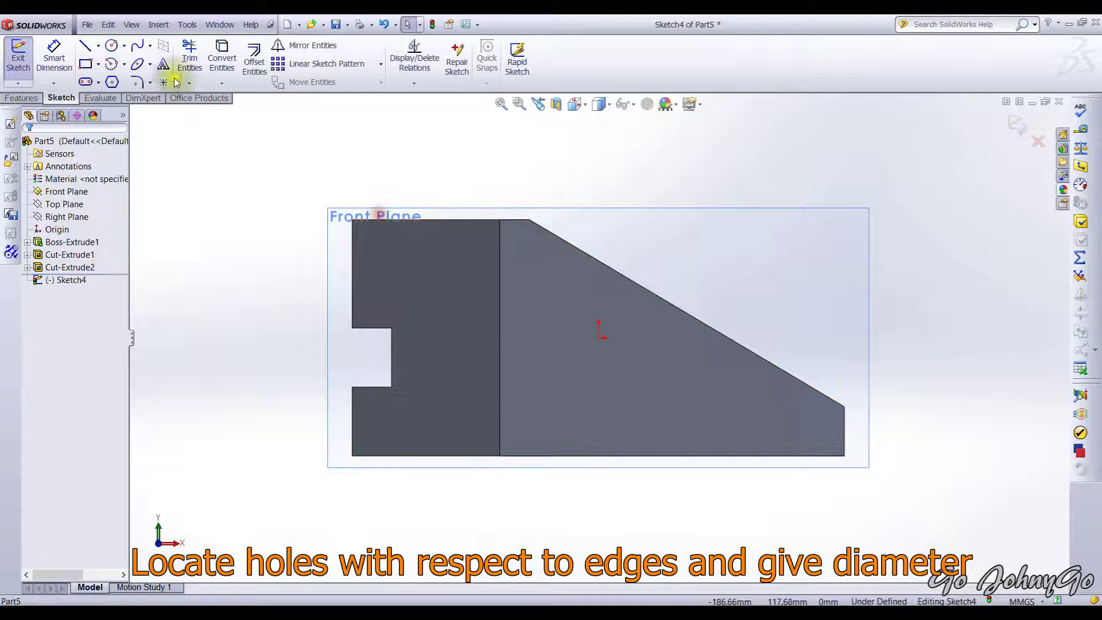
click(113, 47)
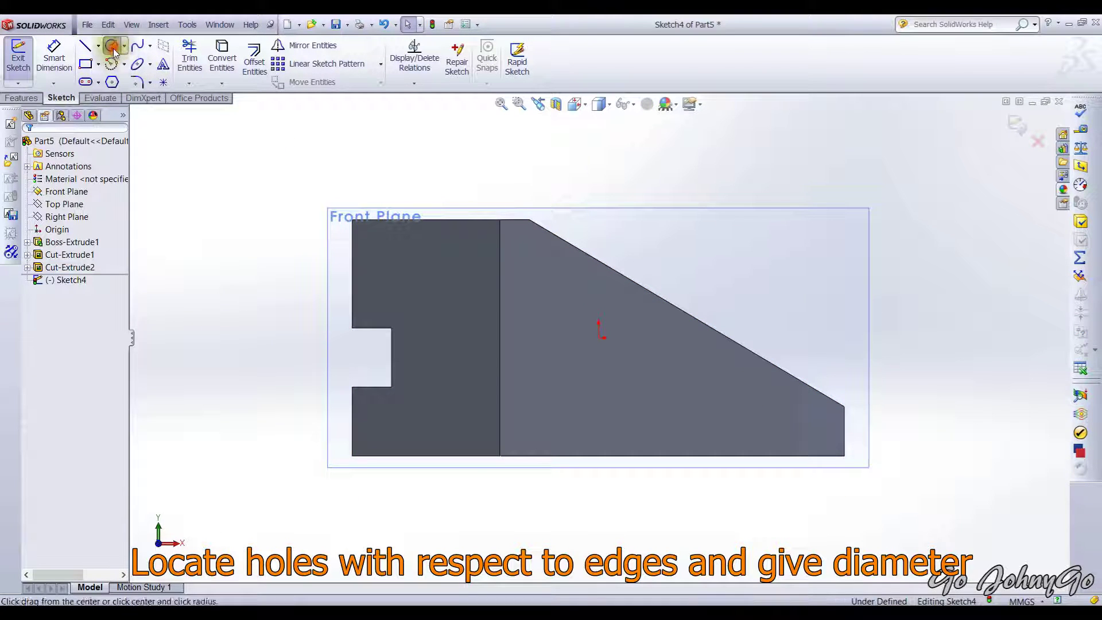
click(454, 422)
click(463, 438)
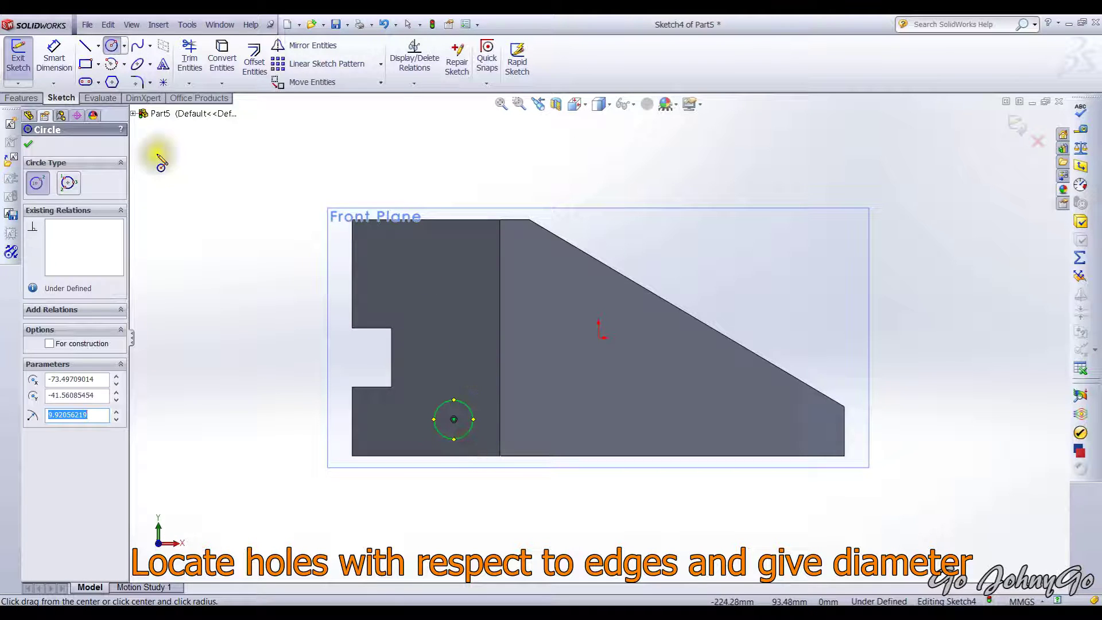
Give the circle a 20 mm diameter.
click(63, 61)
click(454, 400)
click(454, 372)
text(20)
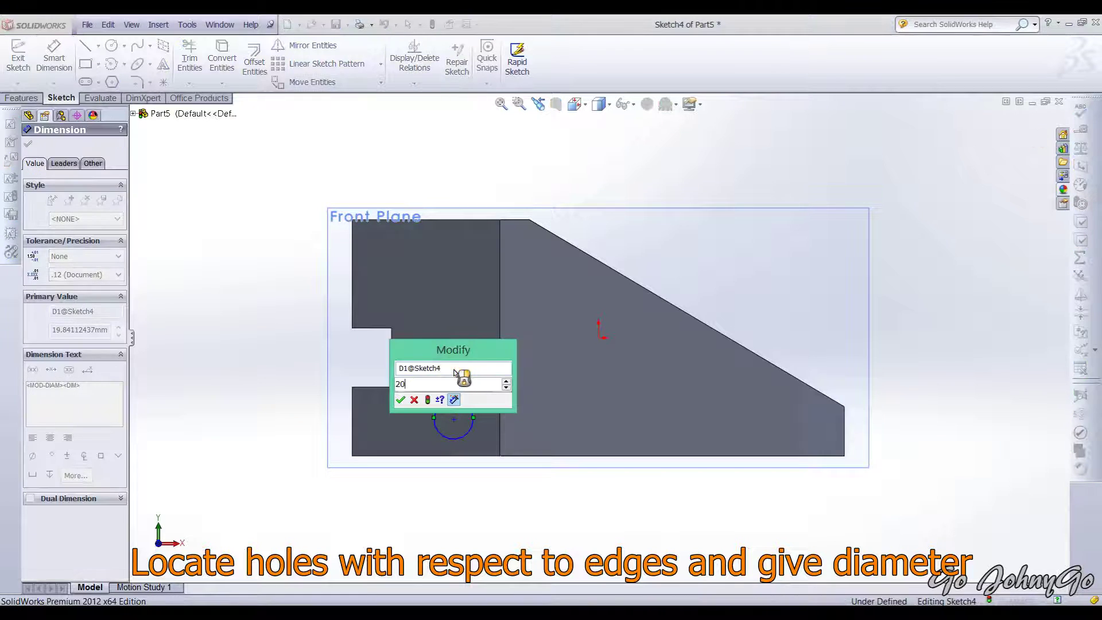
key(Return)
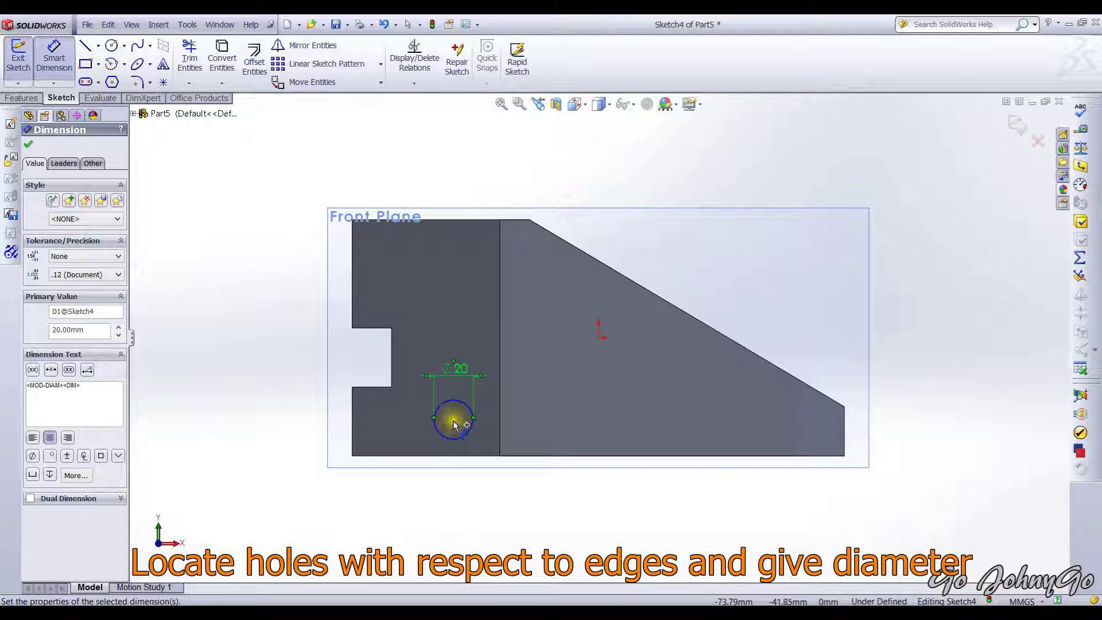
Locate the circle centre 25 mm above the bottom edge and 50 mm from the left edge.
click(454, 424)
click(453, 456)
click(415, 436)
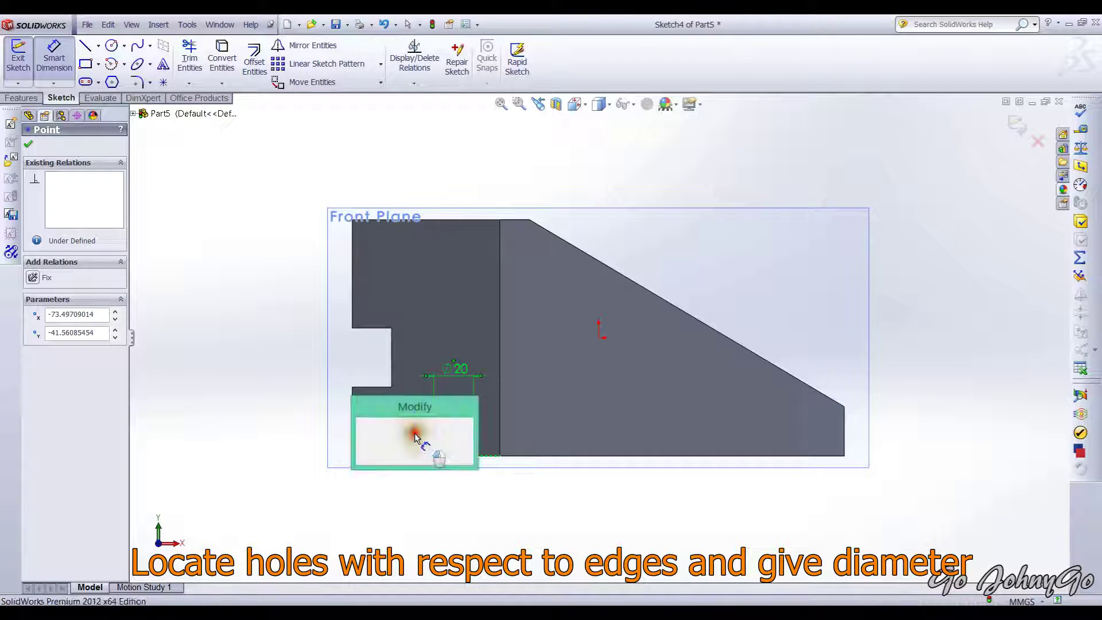
text(25)
key(Return)
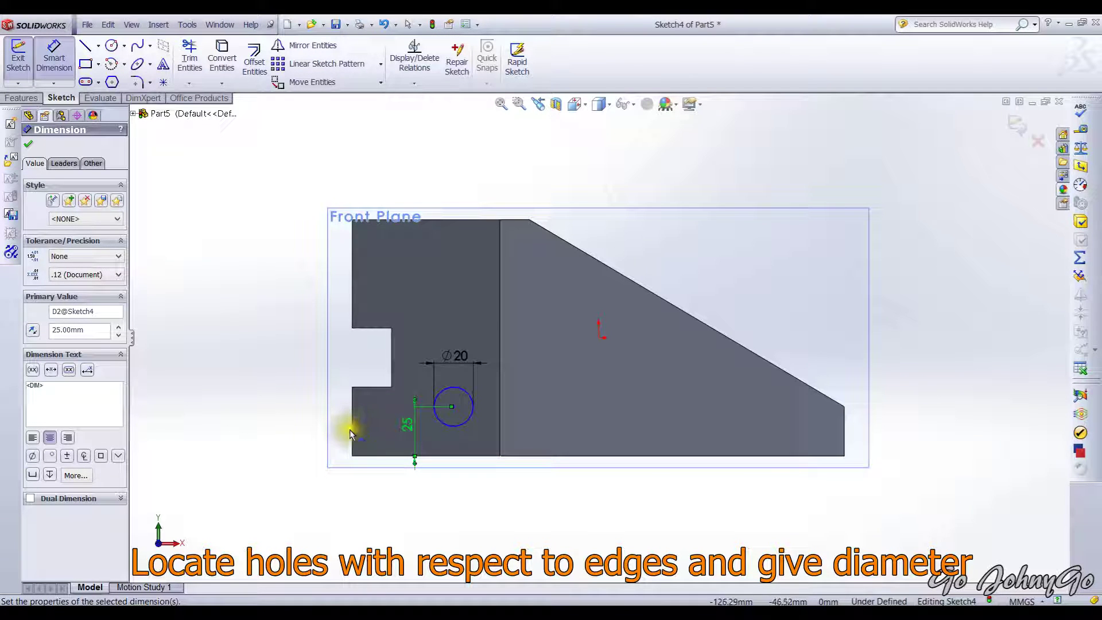
click(453, 407)
click(418, 505)
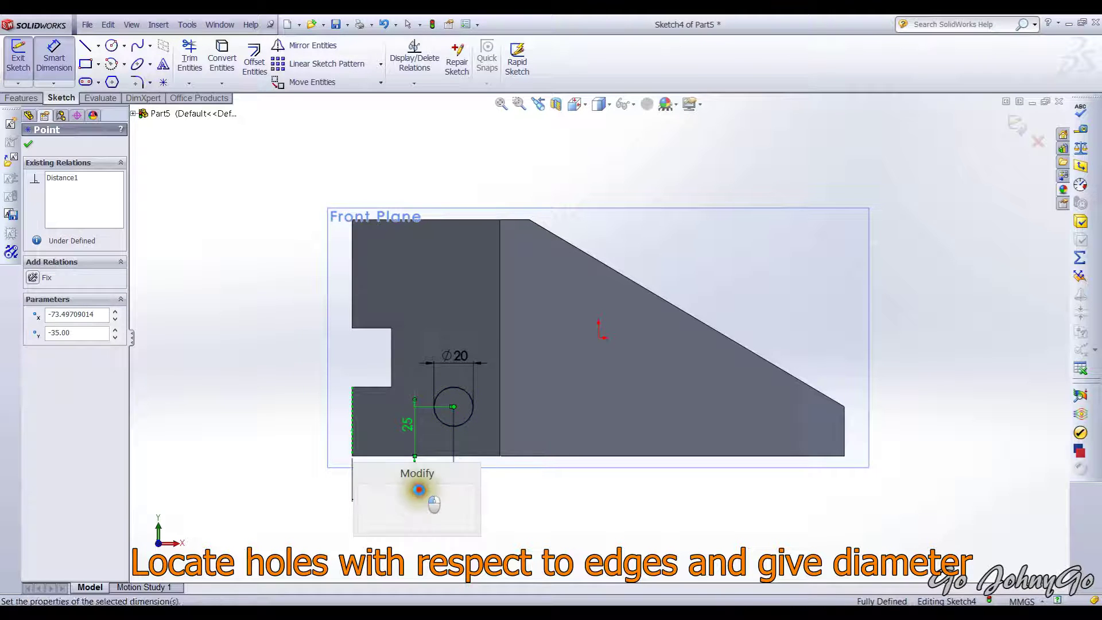
text(5)
key(Return)
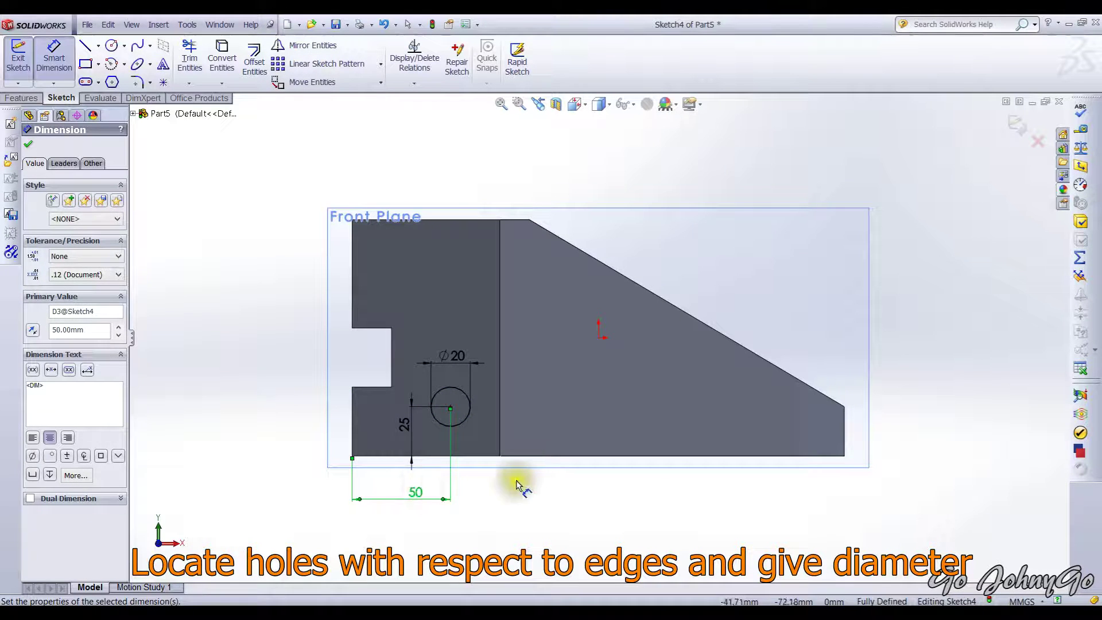
click(519, 483)
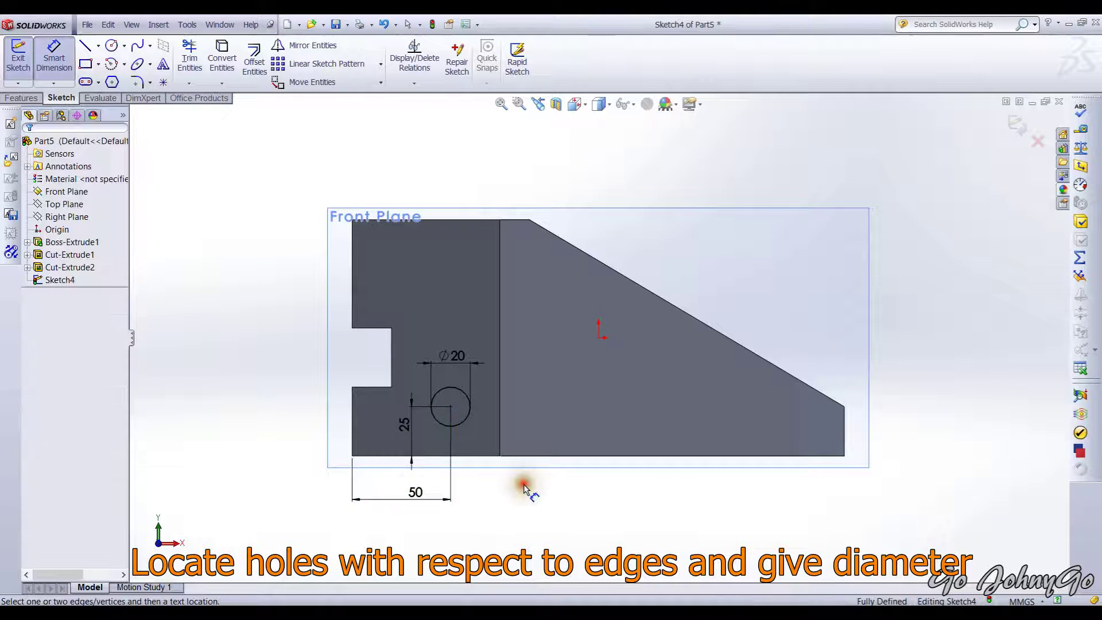
Extrude-cut the Ø20 front circle Through All to create the hole.
click(1016, 125)
click(21, 97)
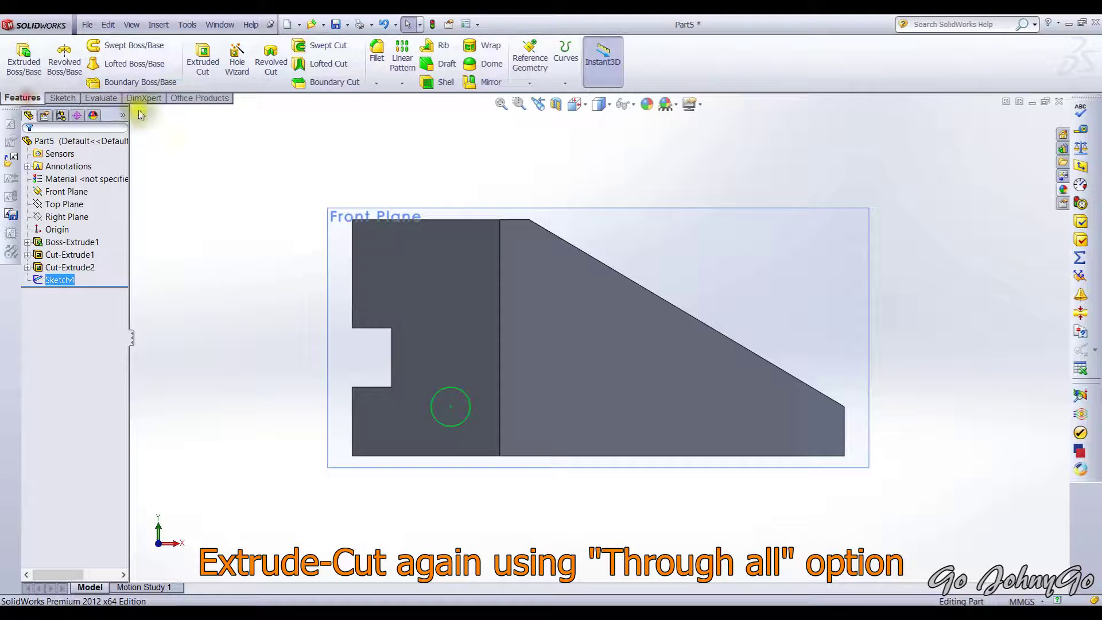
click(205, 70)
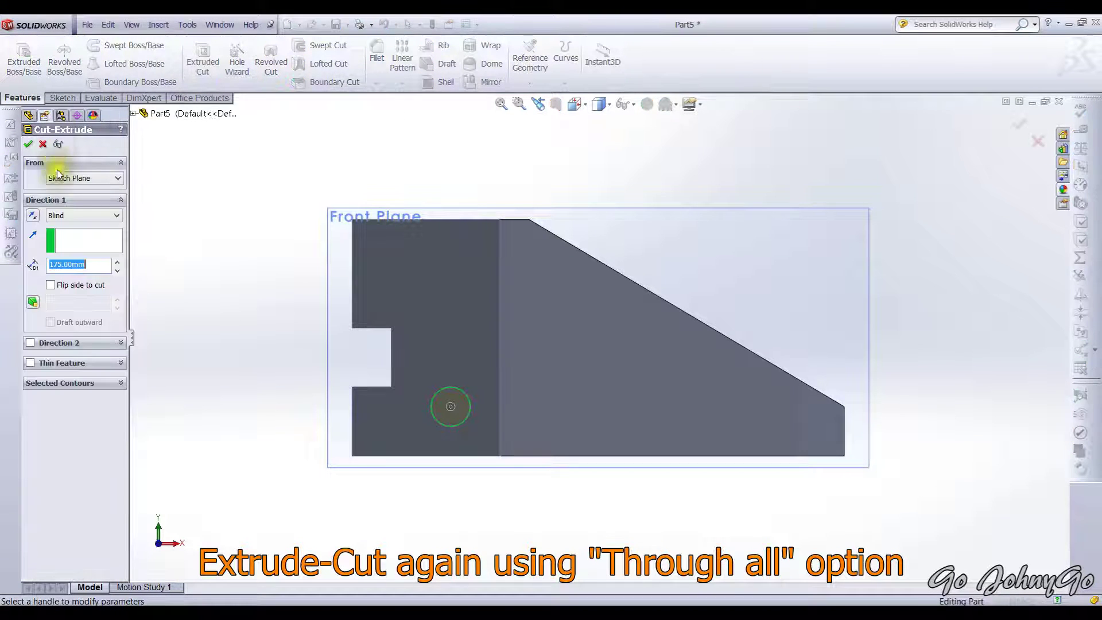
click(72, 215)
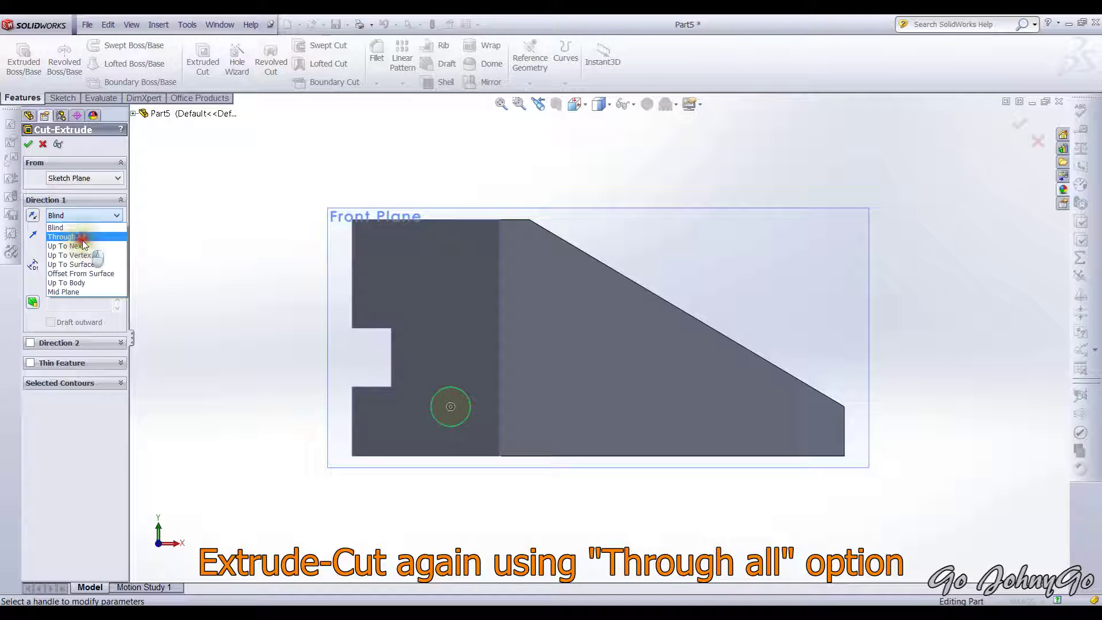
click(82, 235)
click(30, 143)
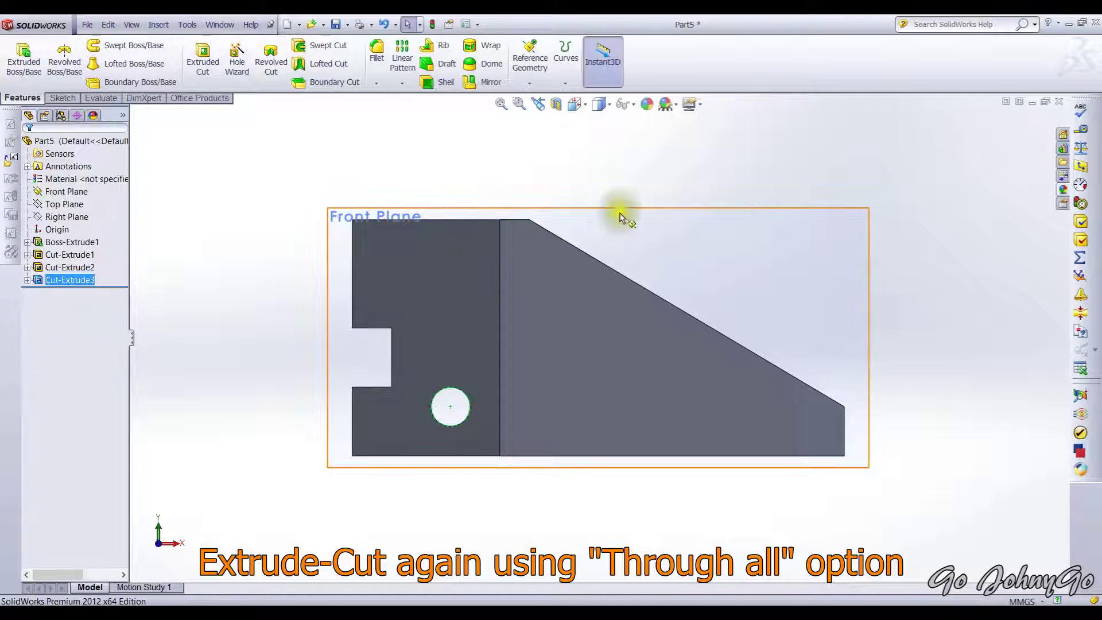
mouse_move(861, 217)
middle_down()
mouse_move(859, 239)
mouse_move(852, 195)
mouse_move(863, 313)
middle_up()
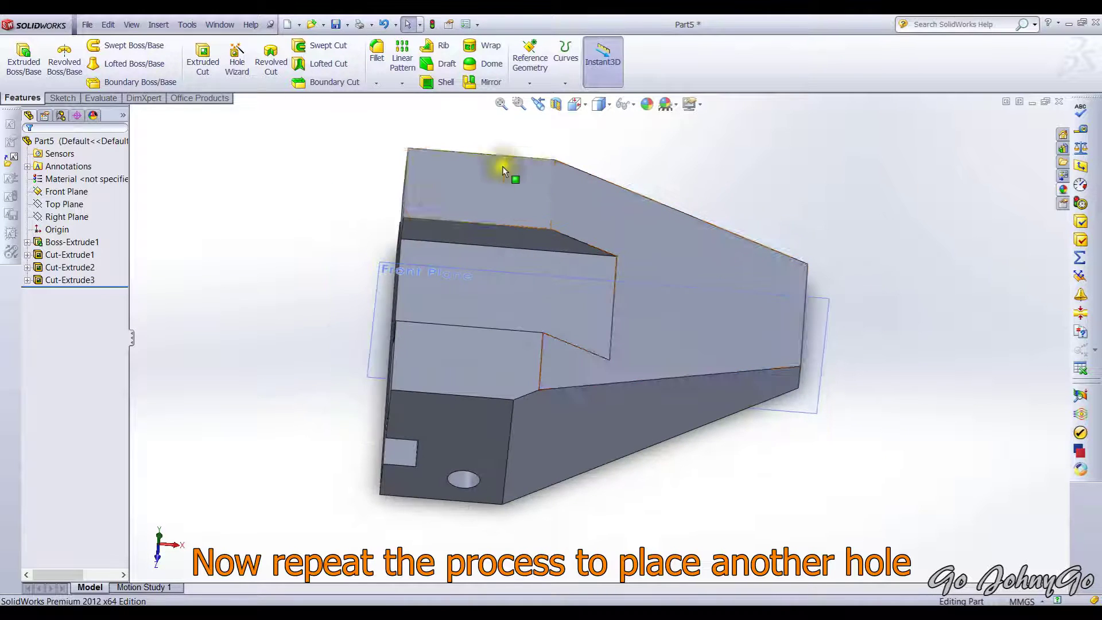
View the top face normal, start a sketch on it and draw a circle near the top-left.
right_click(431, 154)
click(490, 178)
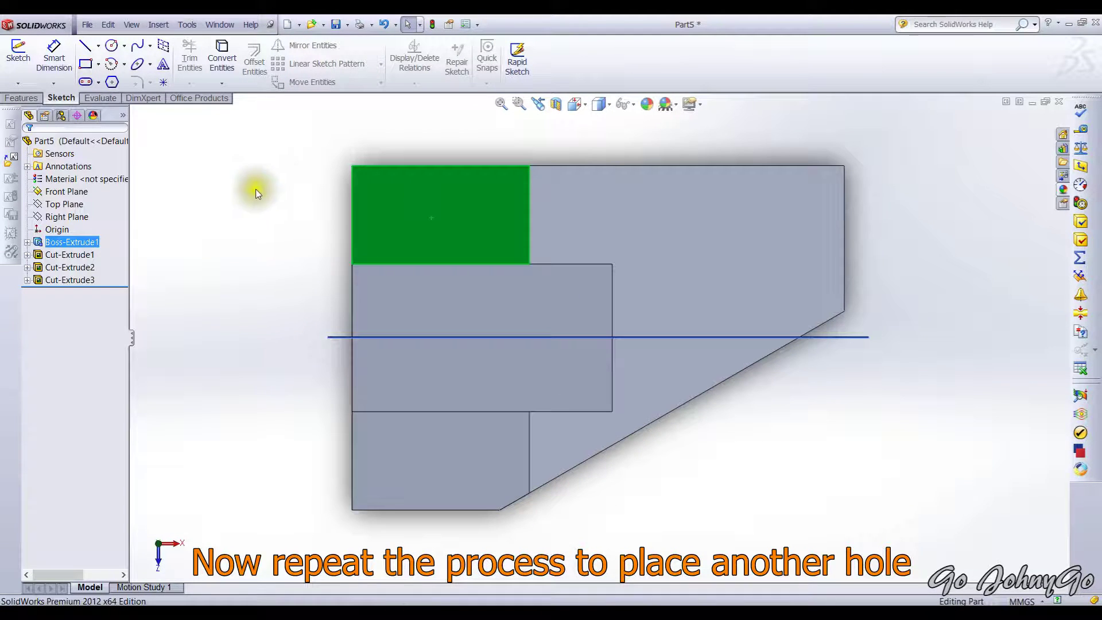
click(253, 187)
click(18, 68)
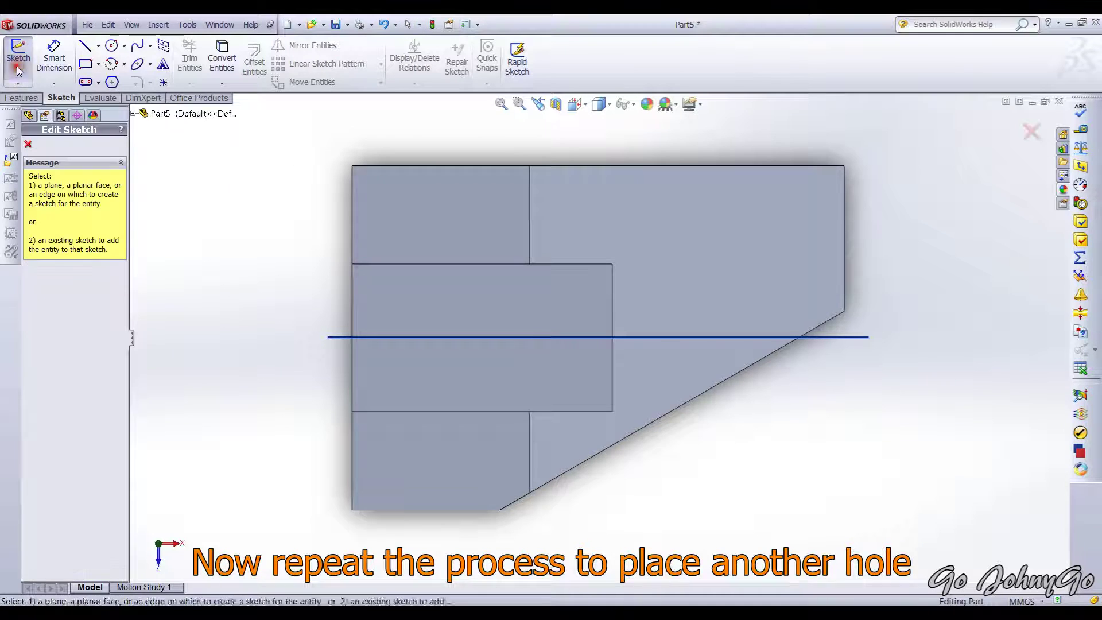
click(407, 197)
click(111, 45)
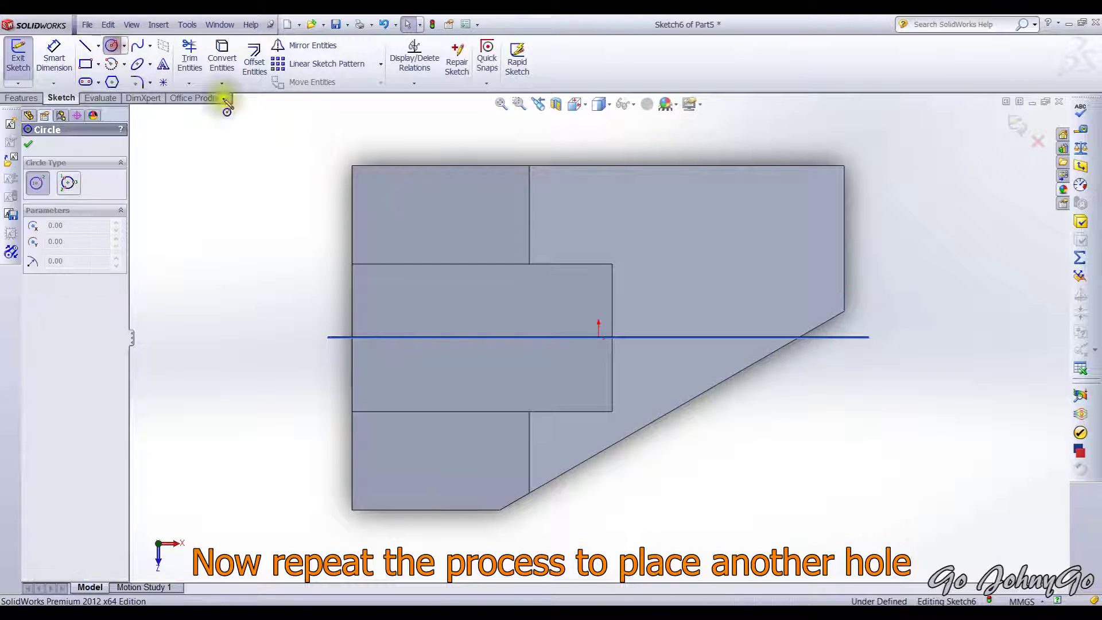
click(460, 207)
click(472, 244)
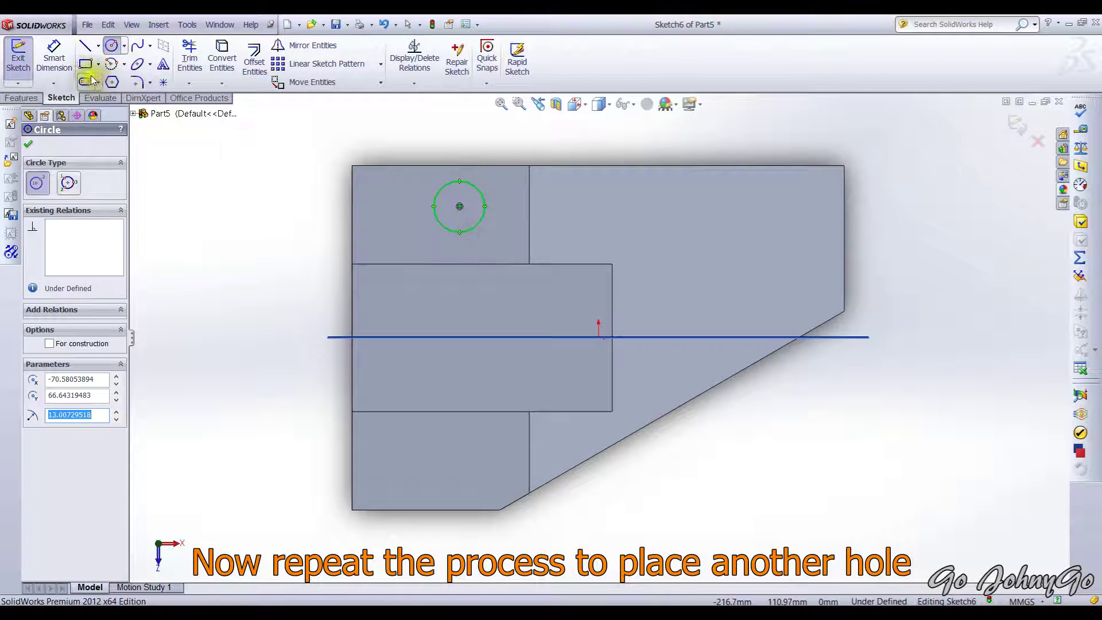
Give the circle a 20 mm diameter and place it 25 mm from the top edge.
click(54, 55)
click(459, 181)
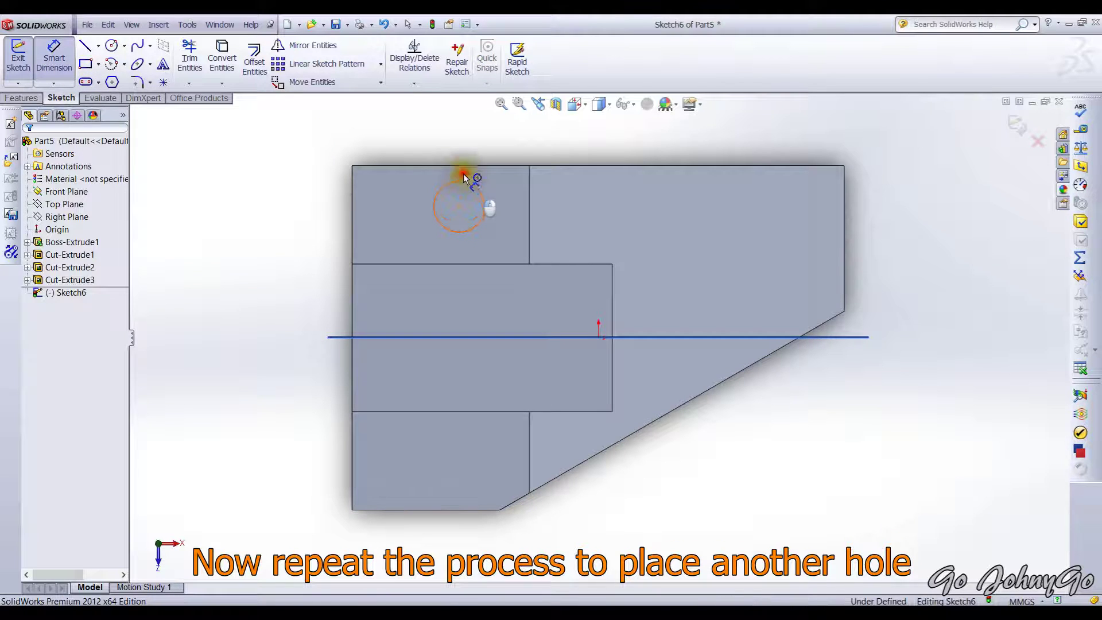
click(492, 172)
text(20)
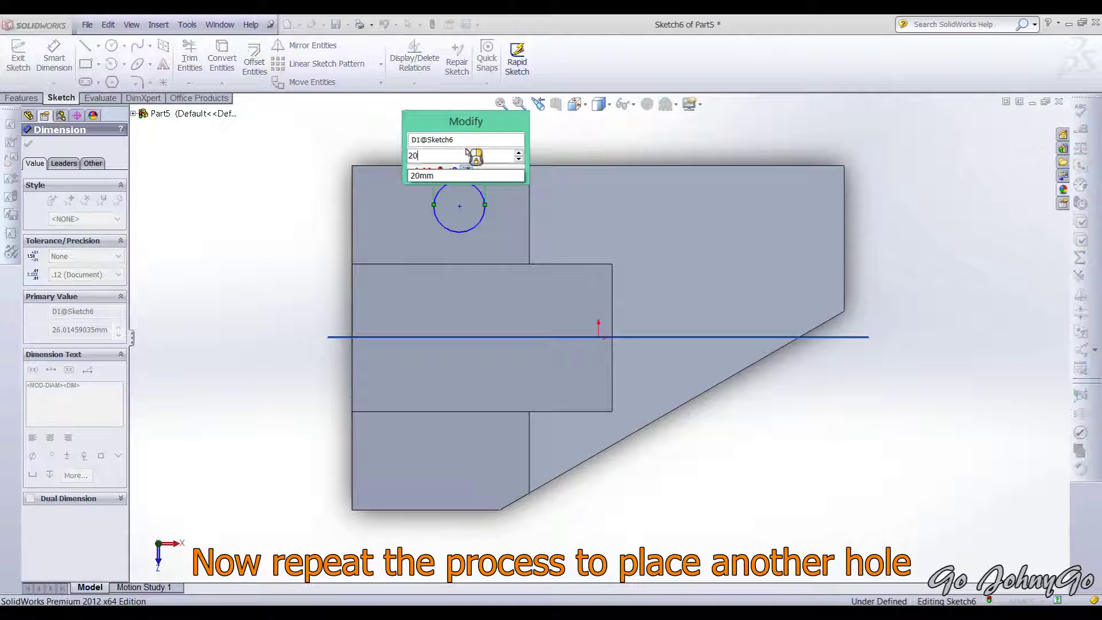
key(Return)
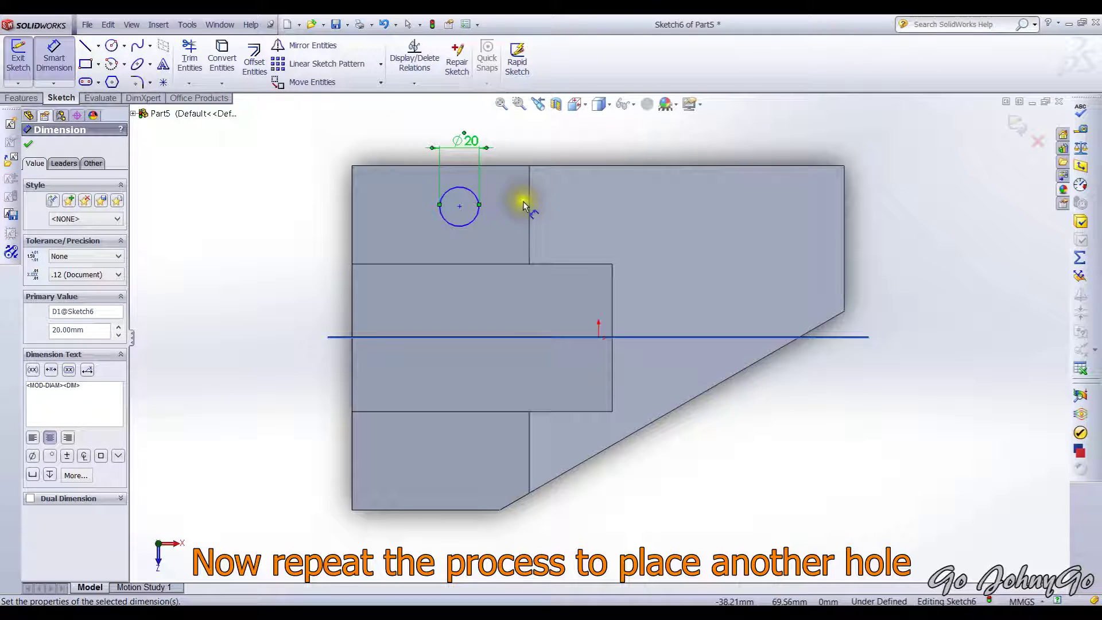
click(462, 167)
click(474, 219)
click(497, 192)
text(25)
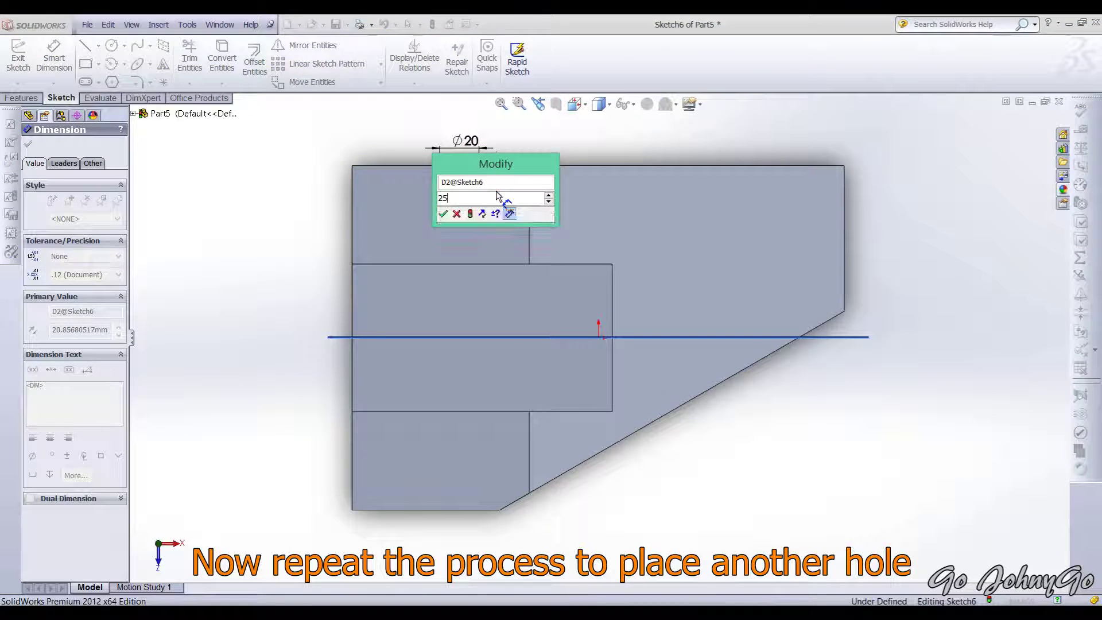
key(Return)
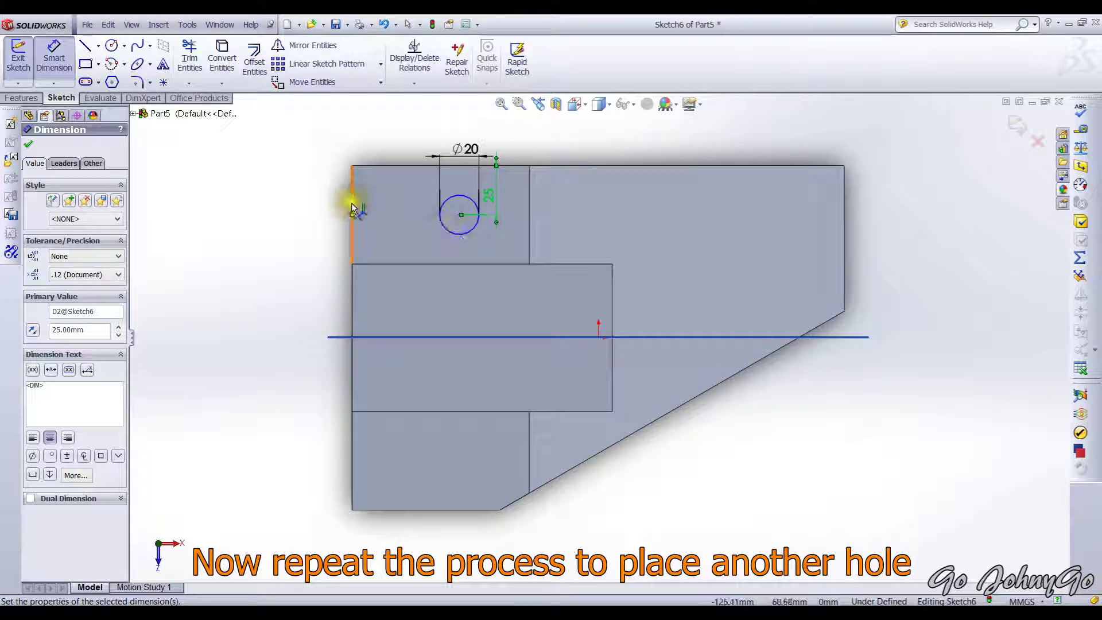
Place the circle centre 40 mm from the left edge and close the sketch.
click(353, 210)
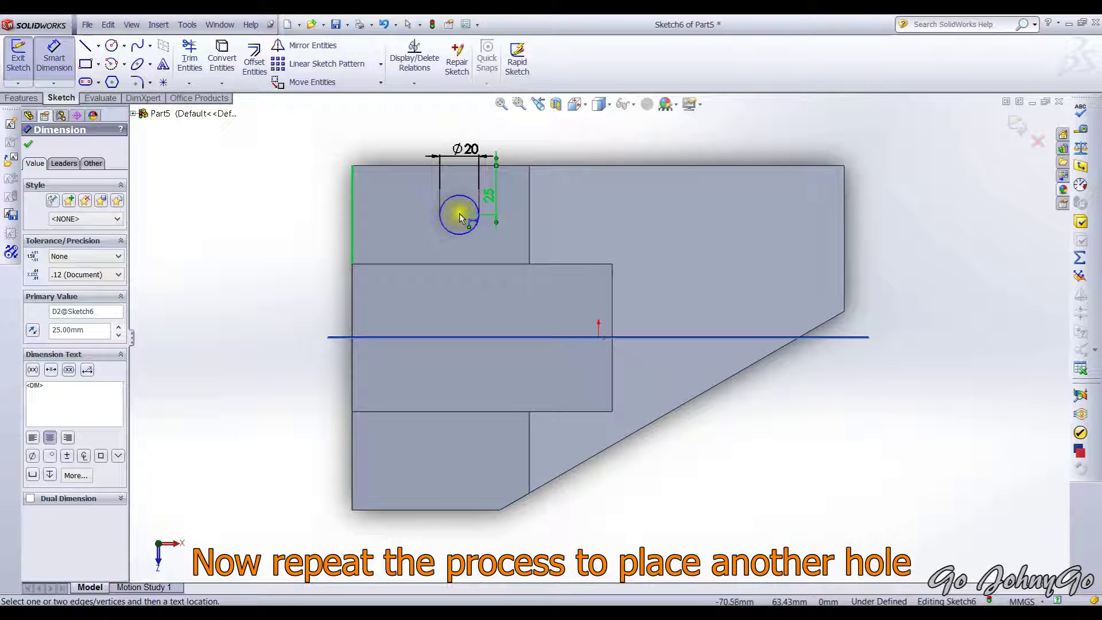
click(460, 214)
click(407, 208)
text(40)
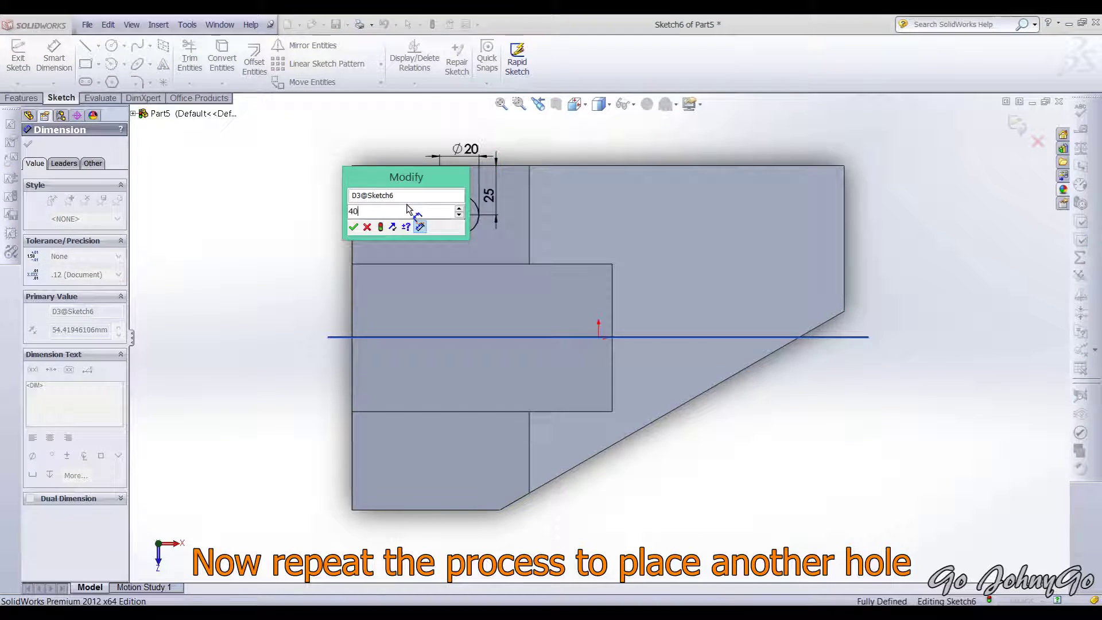
key(Return)
click(283, 260)
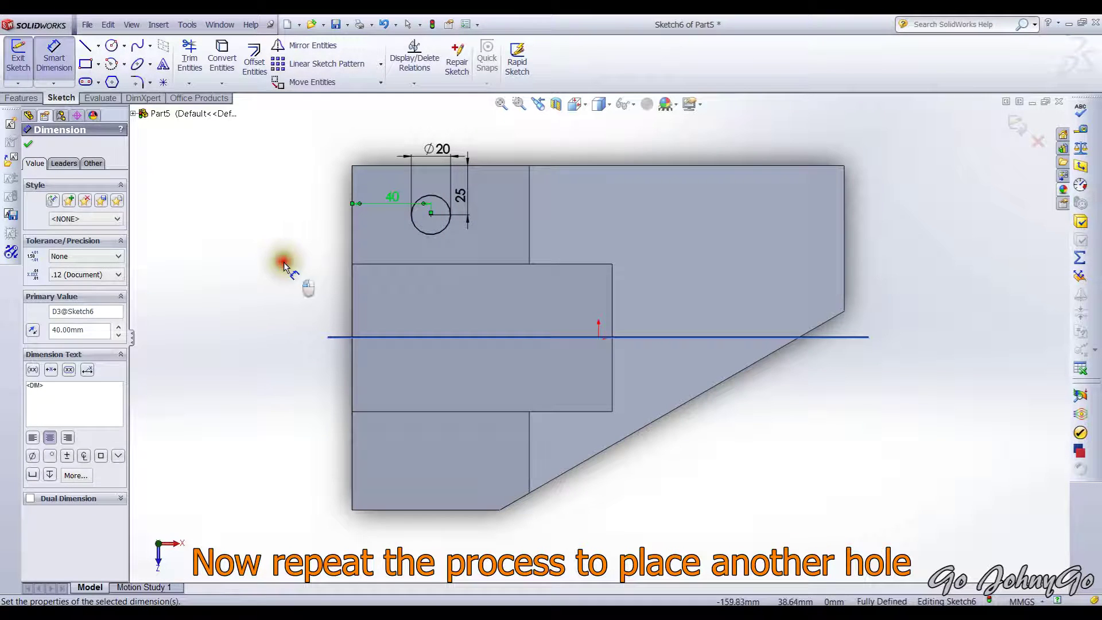
click(1017, 125)
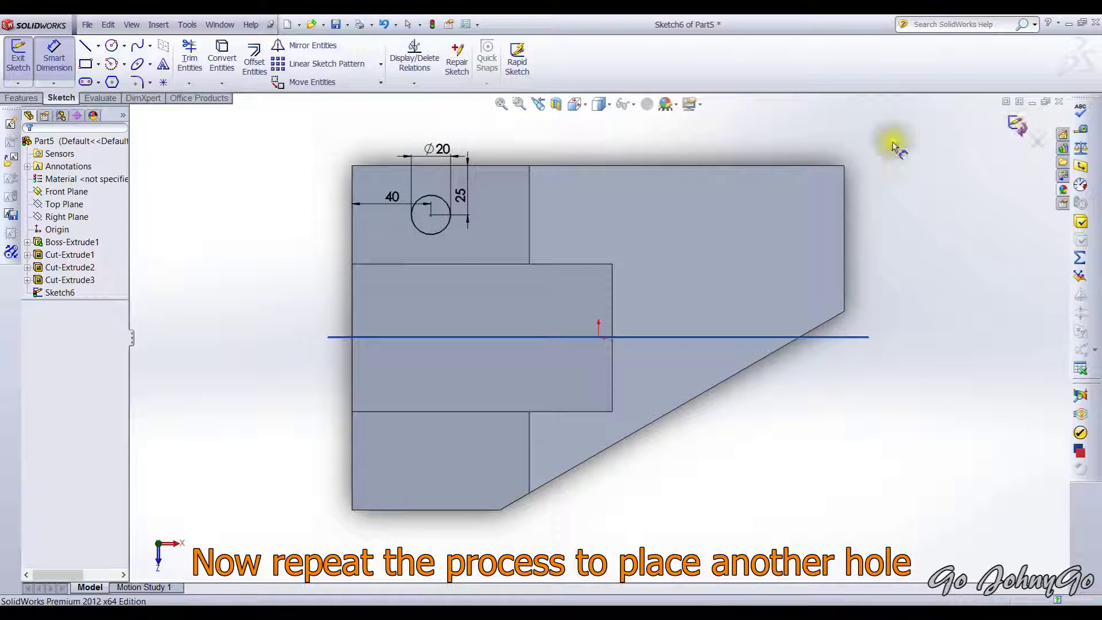
click(22, 97)
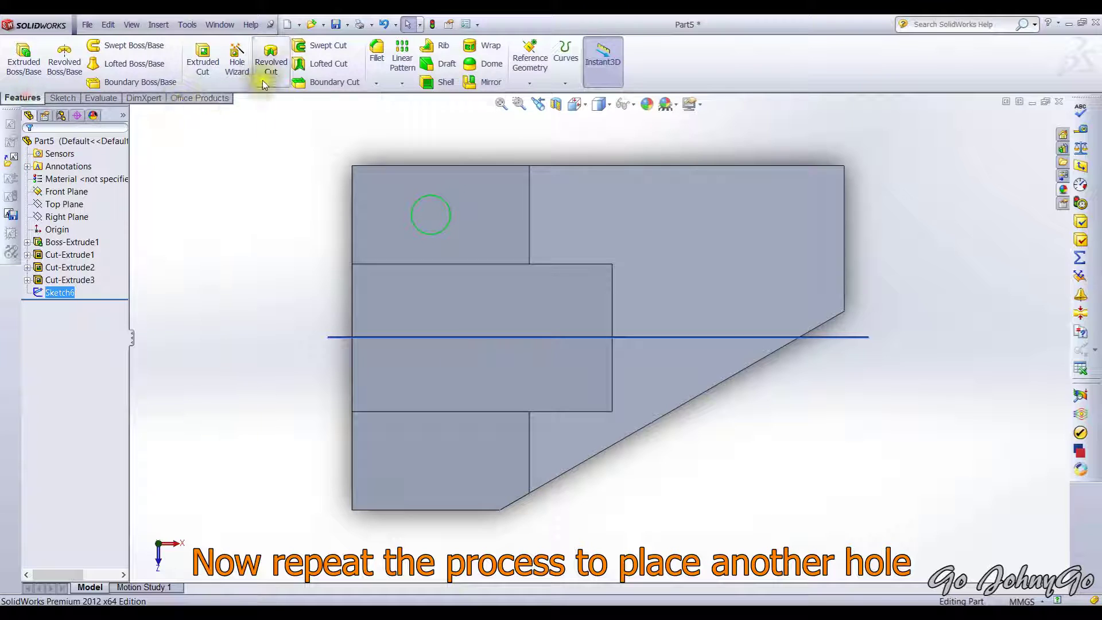
Extrude-cut the top-face Ø20 circle Through All for the second hole.
click(214, 67)
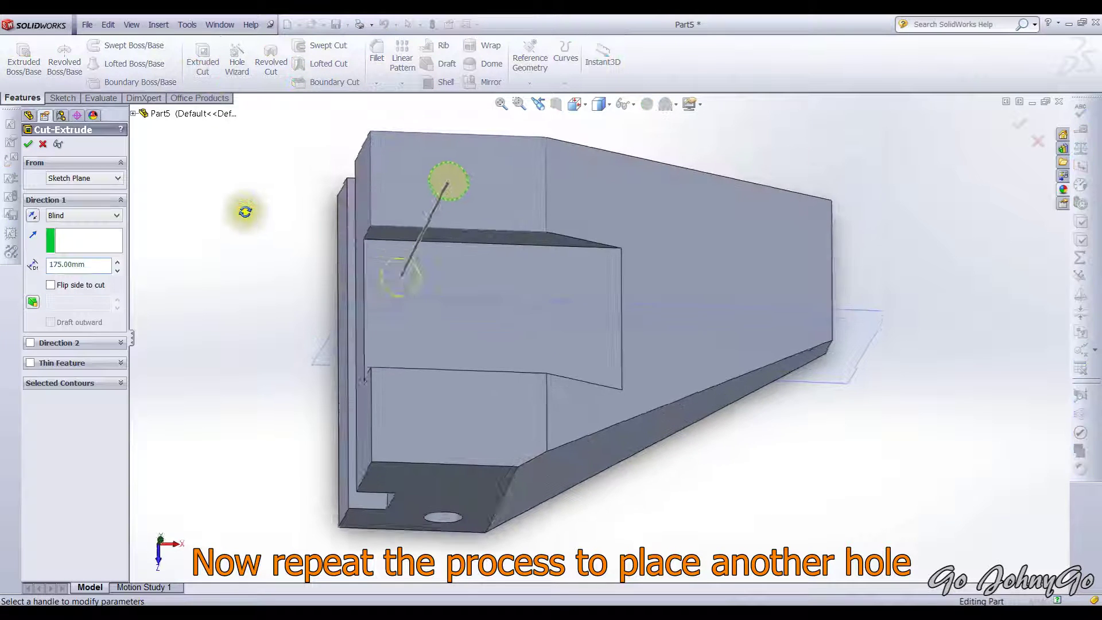
click(84, 216)
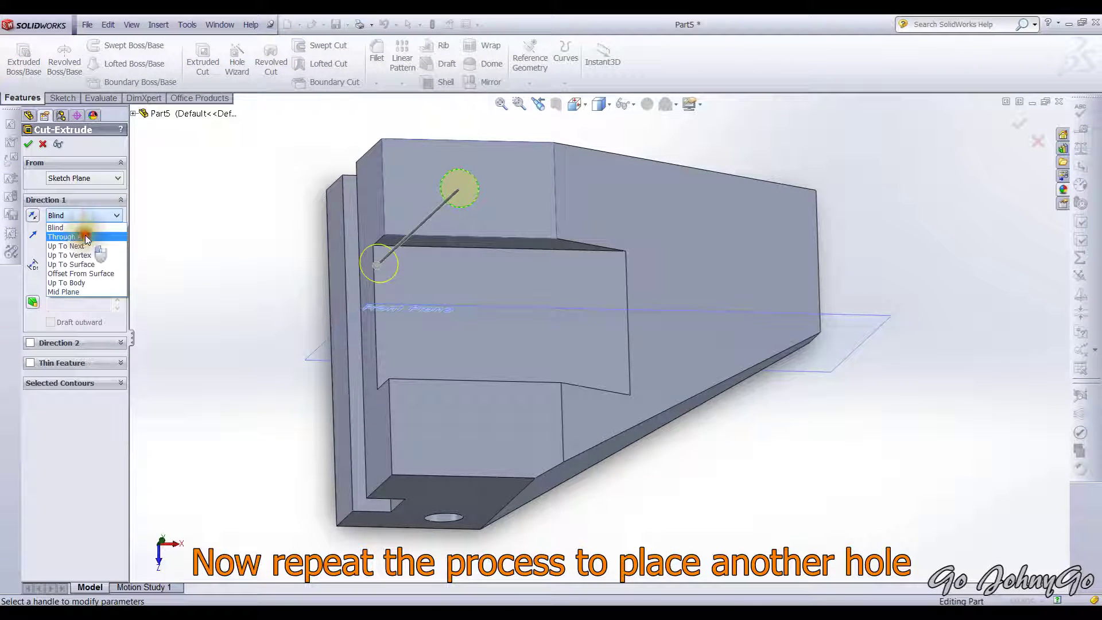
click(85, 237)
key(Return)
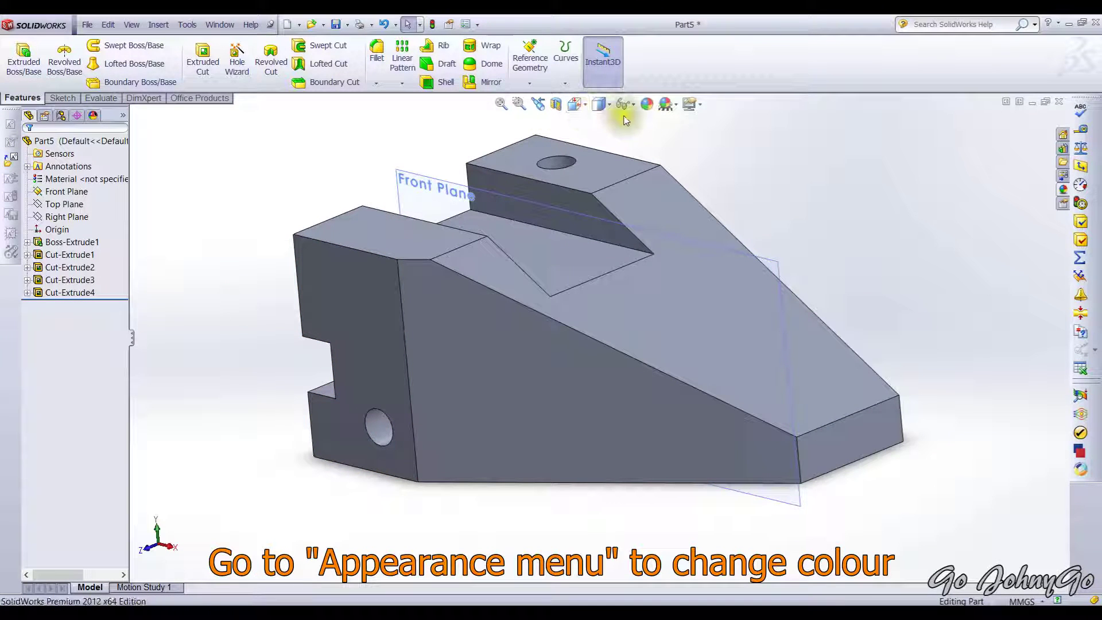
Colour the whole part bright green (RGB 0, 255, 0).
click(646, 104)
click(523, 168)
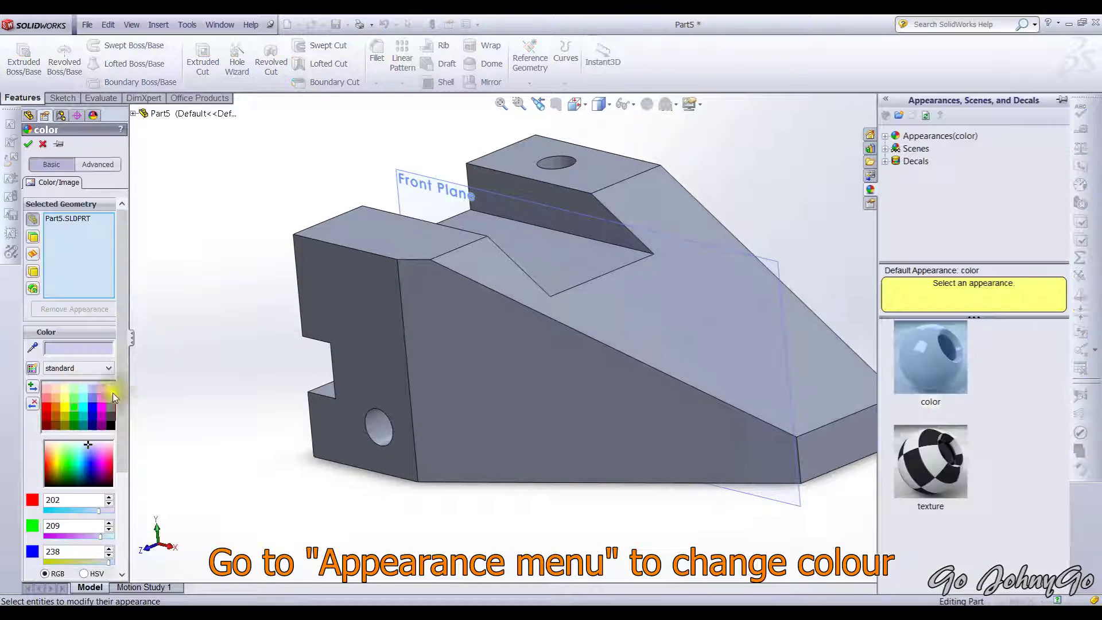
click(74, 408)
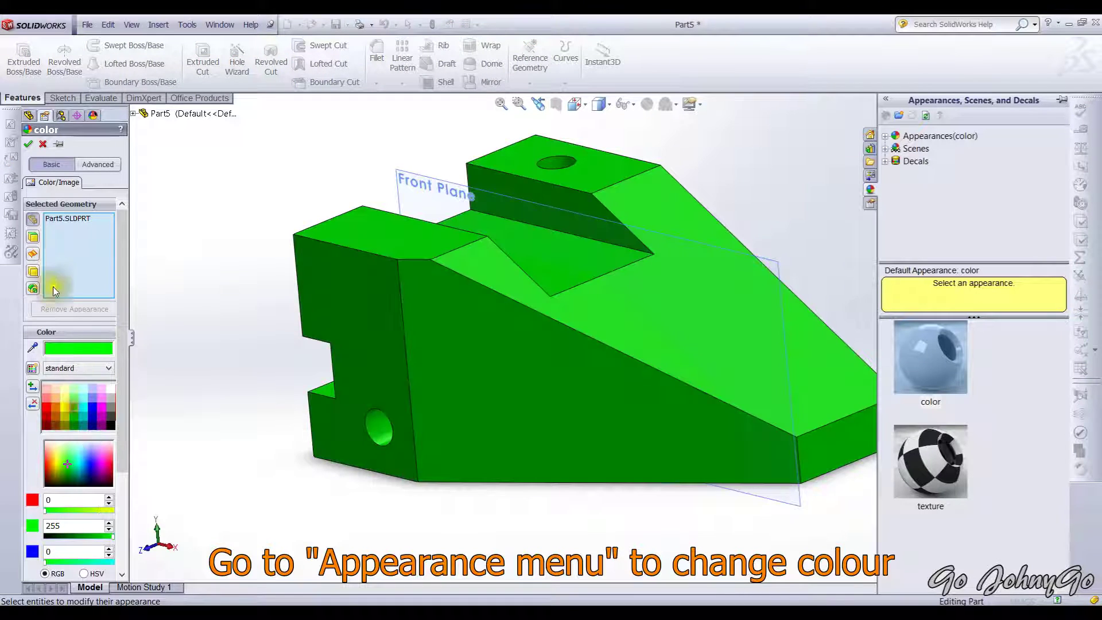
click(27, 144)
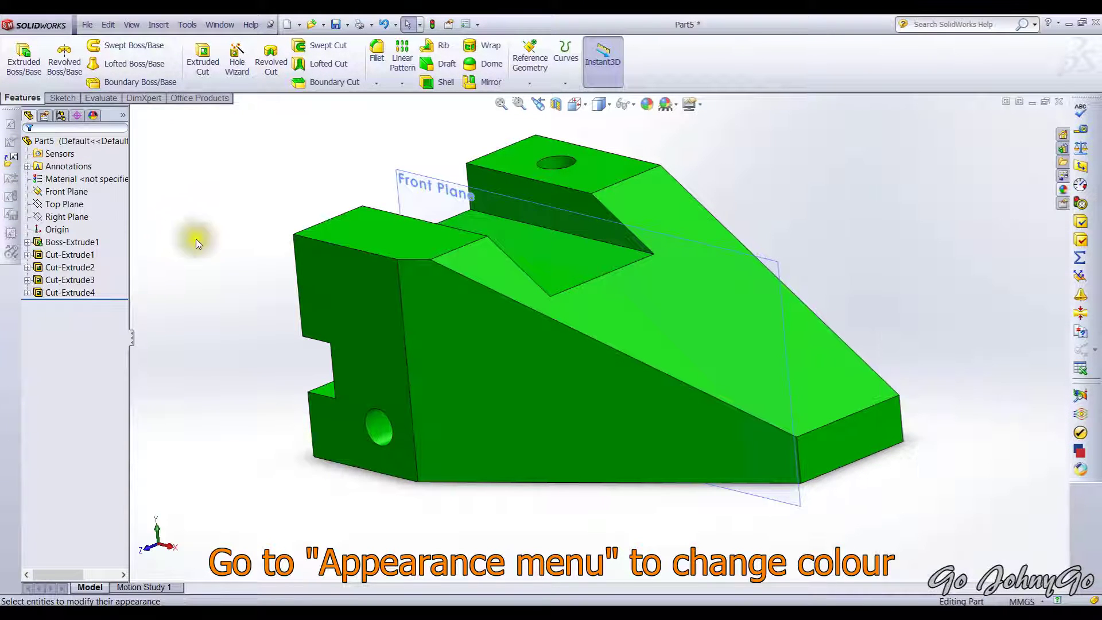
click(67, 206)
Hide the Front Plane and zoom to fit the model.
right_click(73, 192)
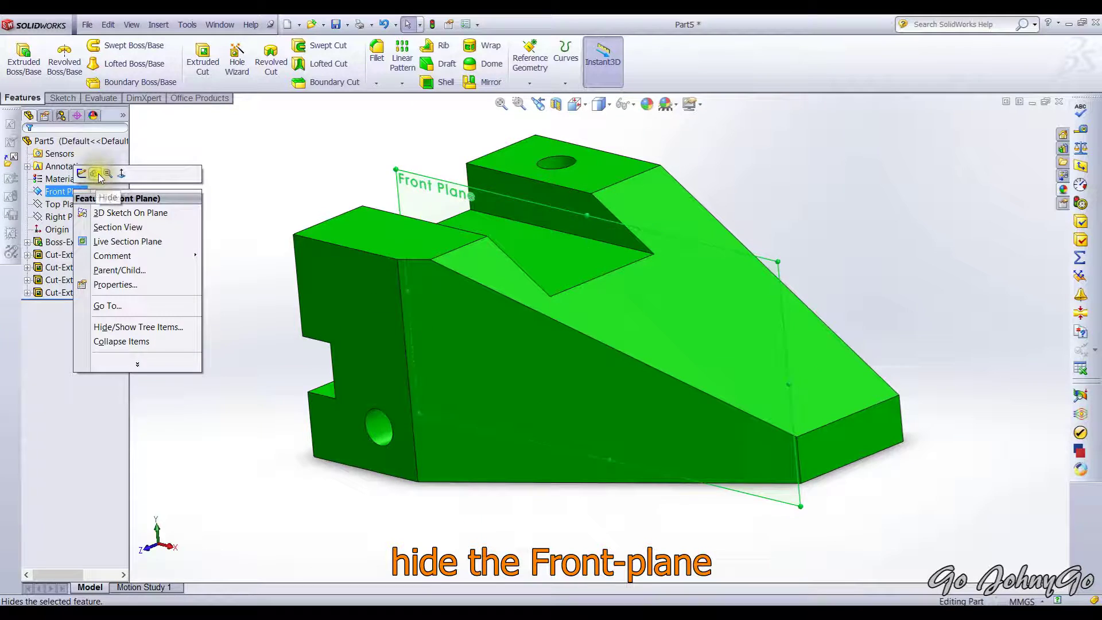
click(98, 174)
ctrl+middle_drag(208, 235, 213, 273)
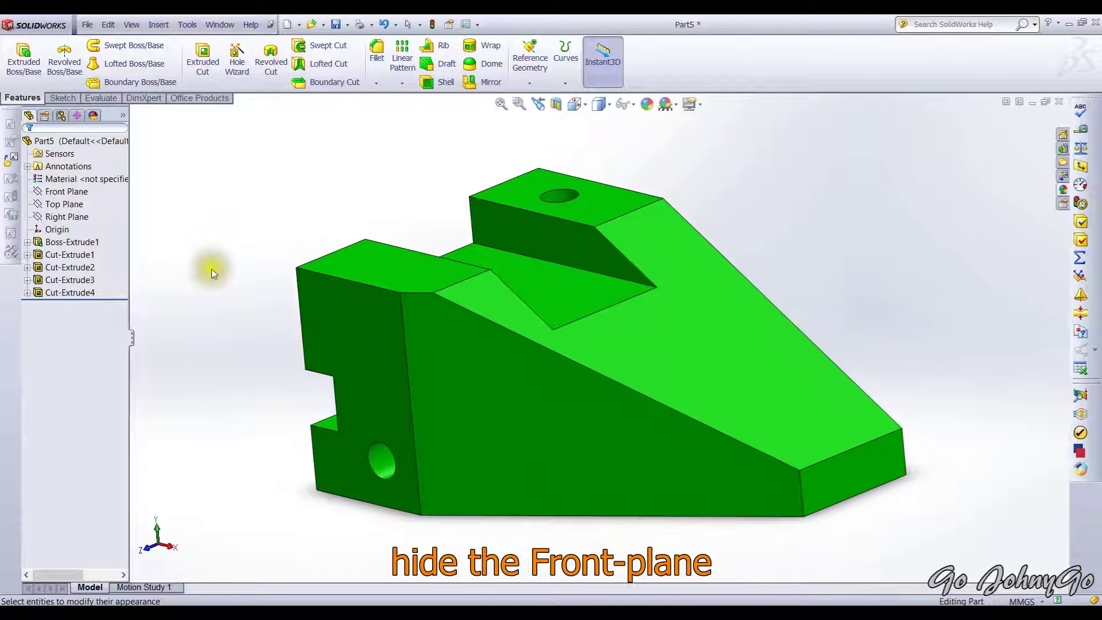
click(501, 104)
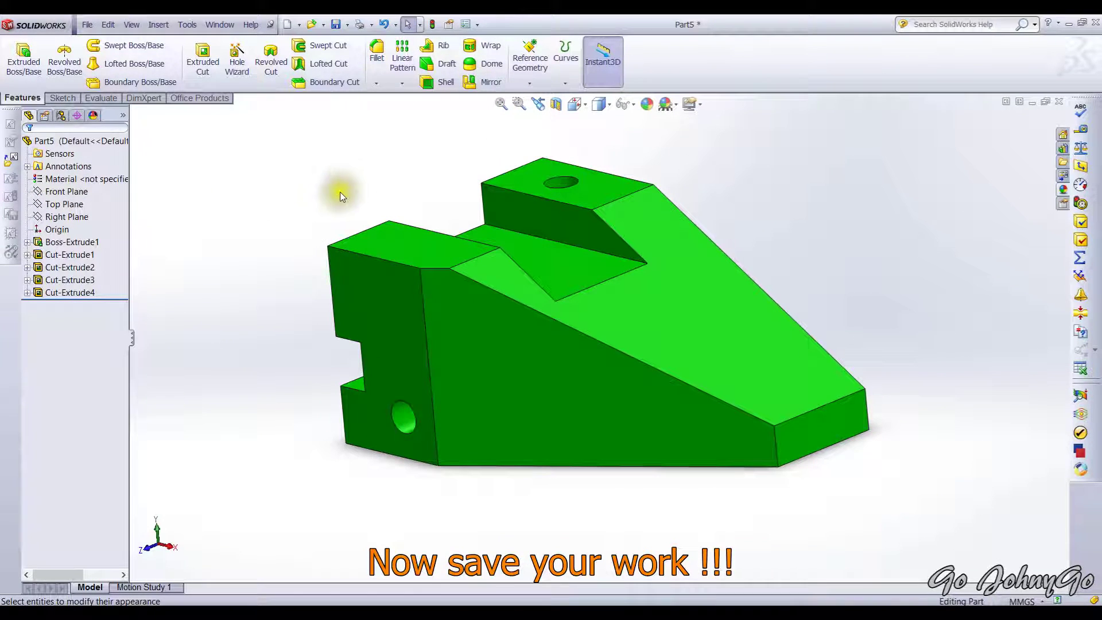
Start a Save As of the part to the Desktop, correcting the file name to Angle Slider.
click(89, 25)
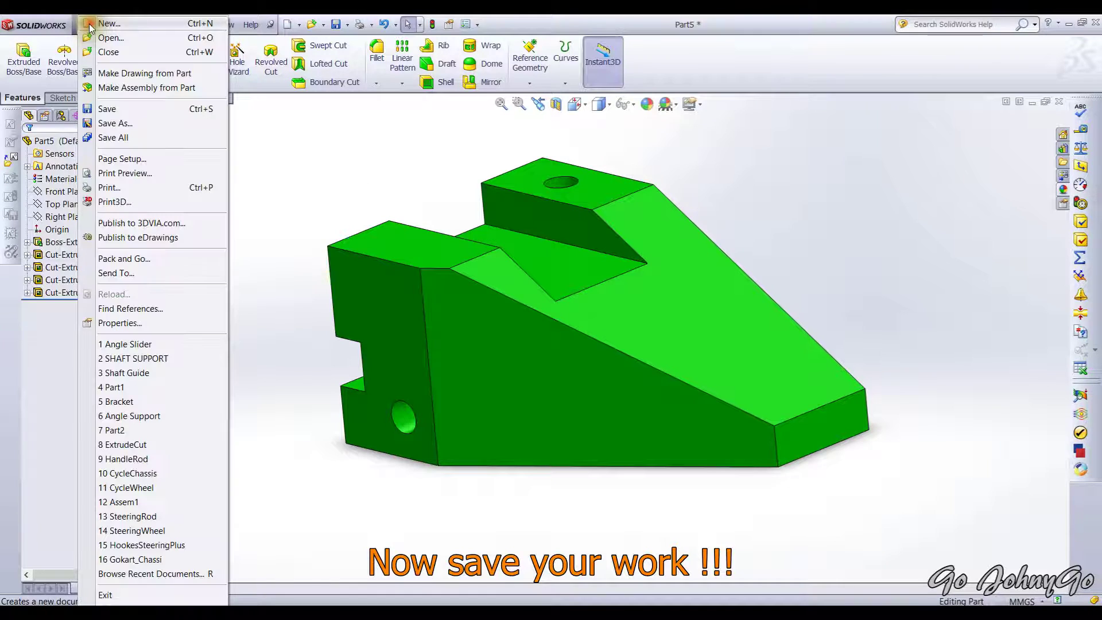
click(124, 125)
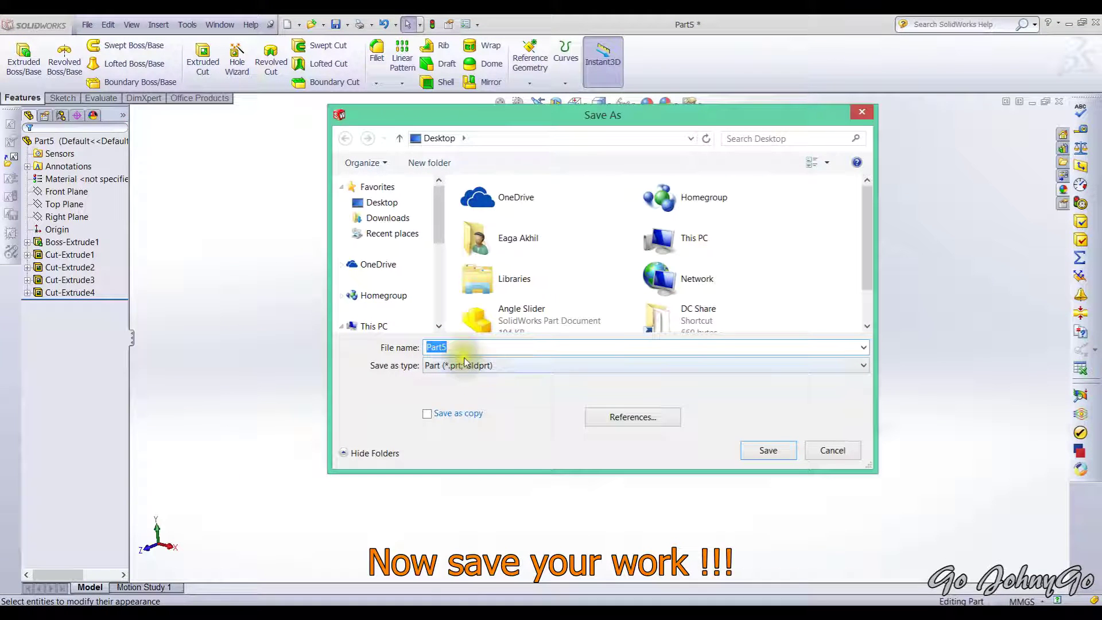
key(BackSpace)
key(BackSpace)
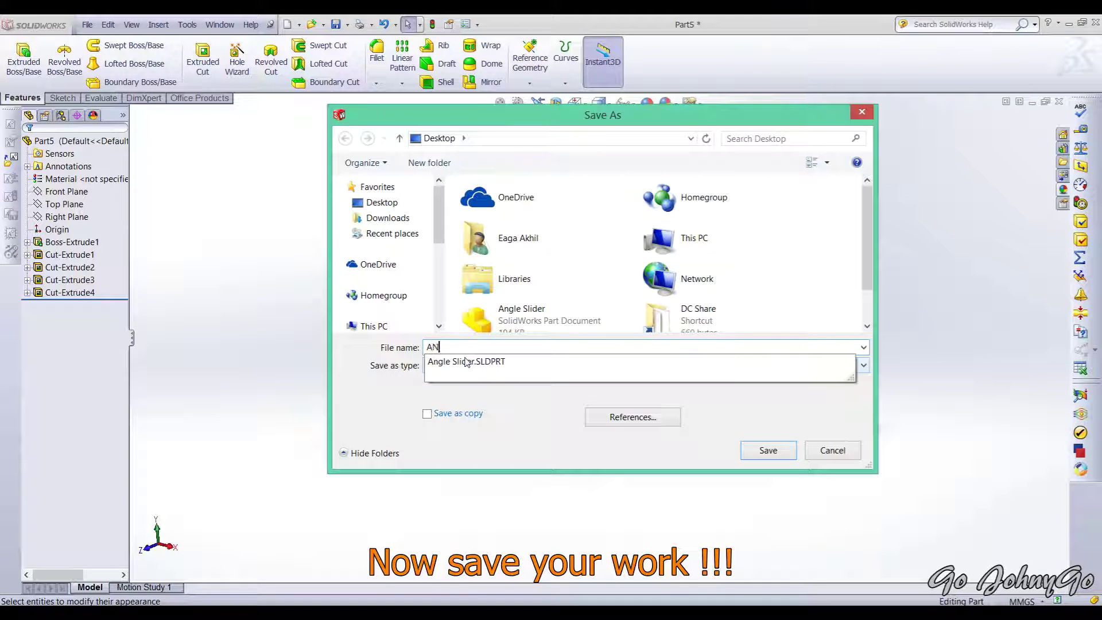